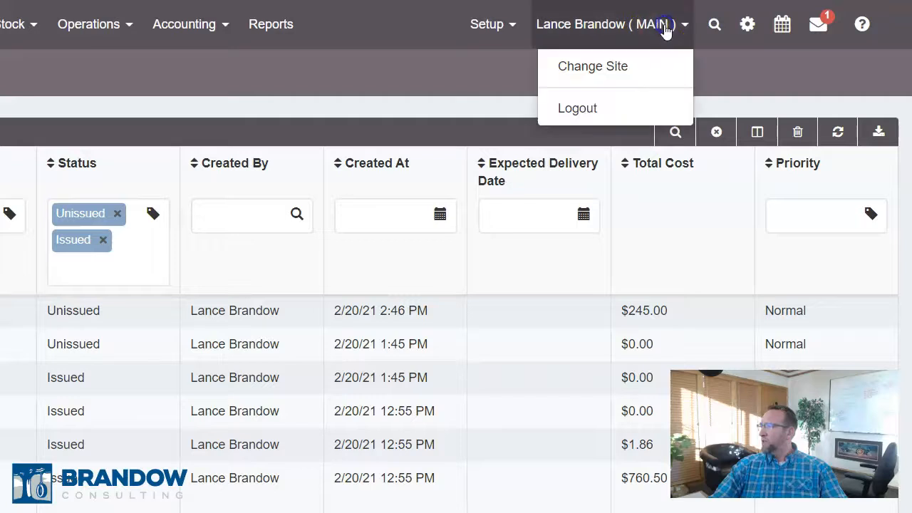
View the sites available for switching the current site, and cancel the site change.
click(603, 66)
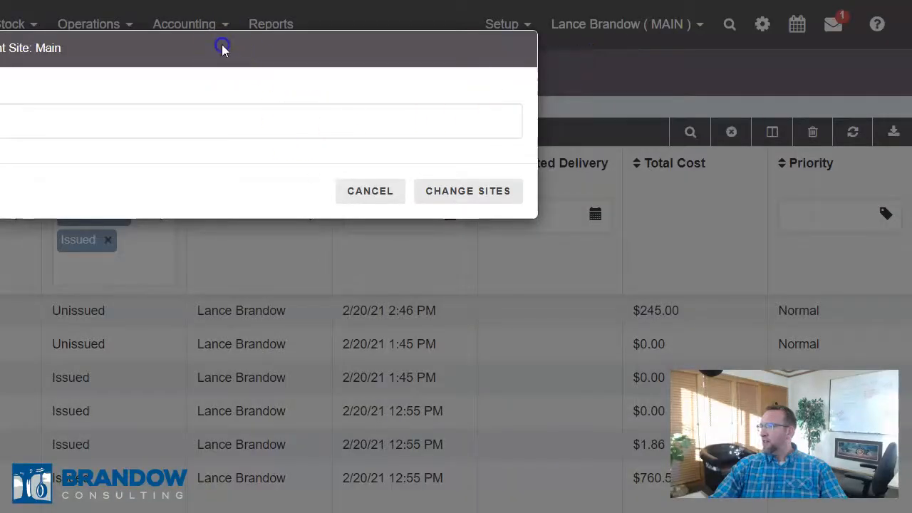
click(149, 123)
click(204, 104)
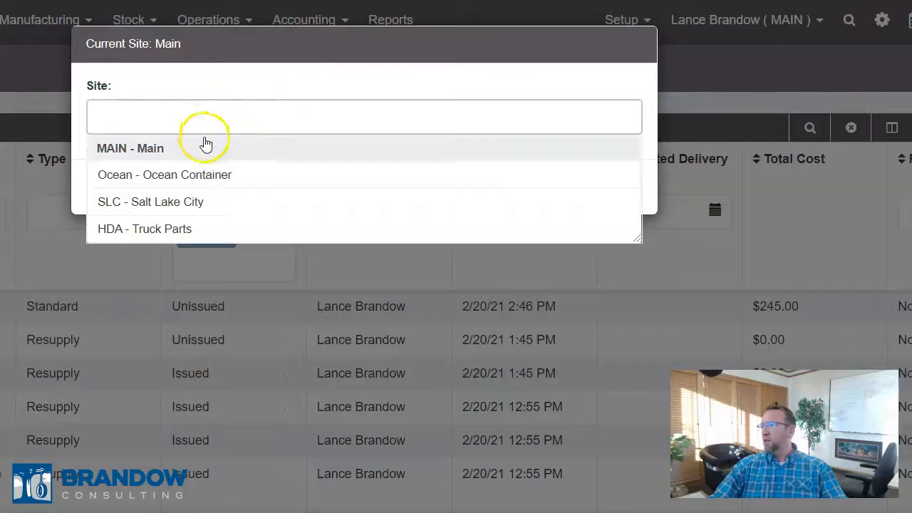
click(483, 34)
click(506, 188)
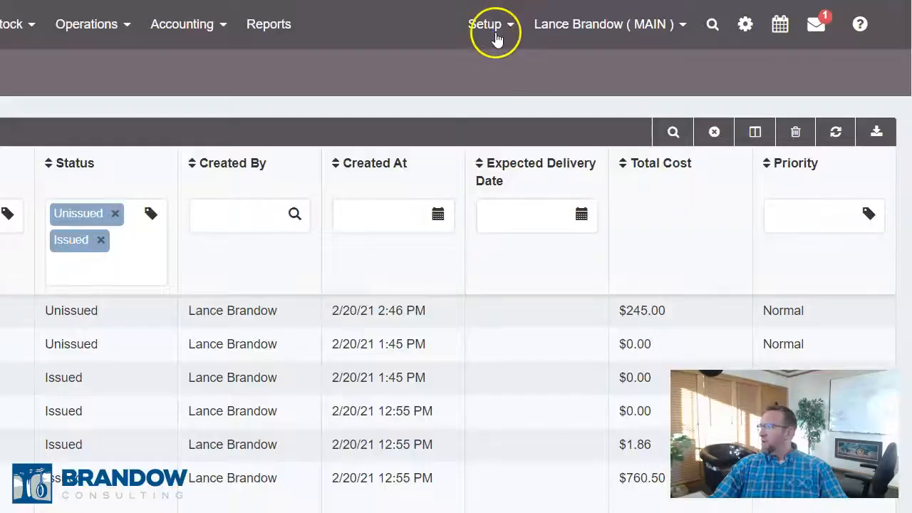
Open the Sites setup list and filter it to sites of type Vendor.
click(493, 27)
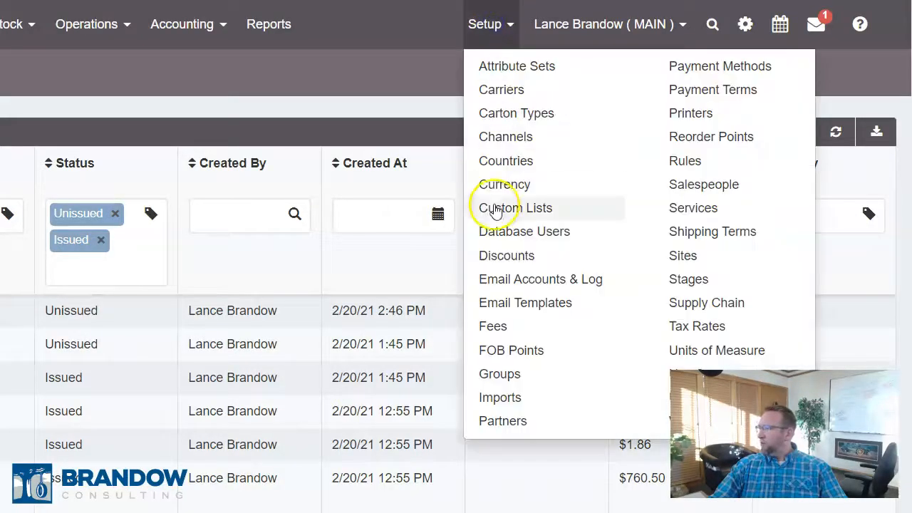
click(701, 258)
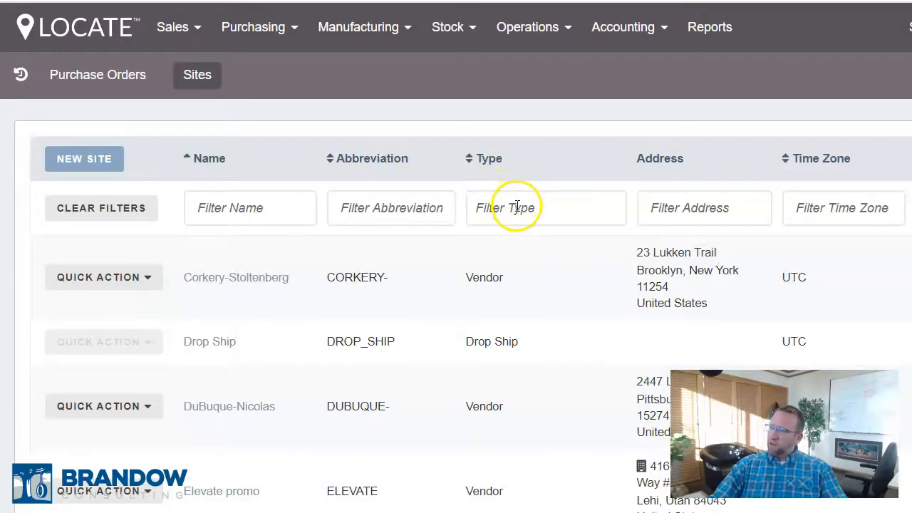
click(516, 207)
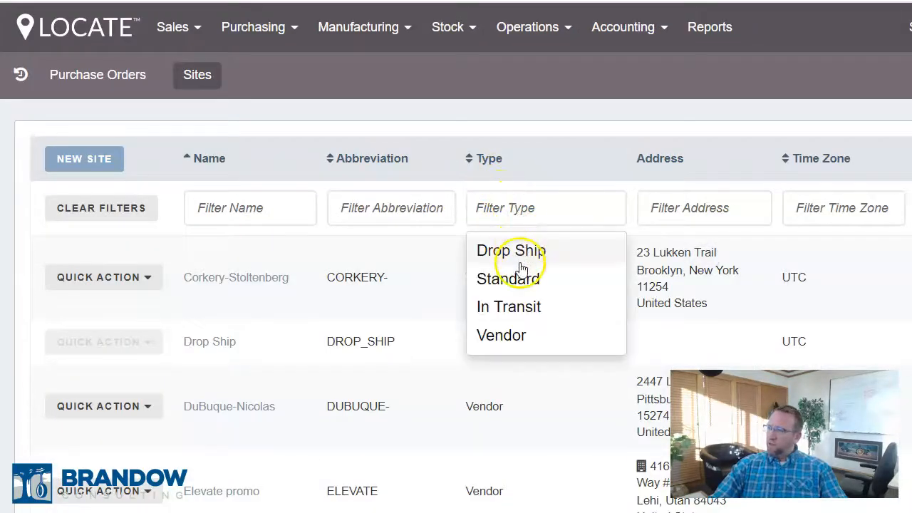
click(502, 336)
scroll(483, 336, down, 5)
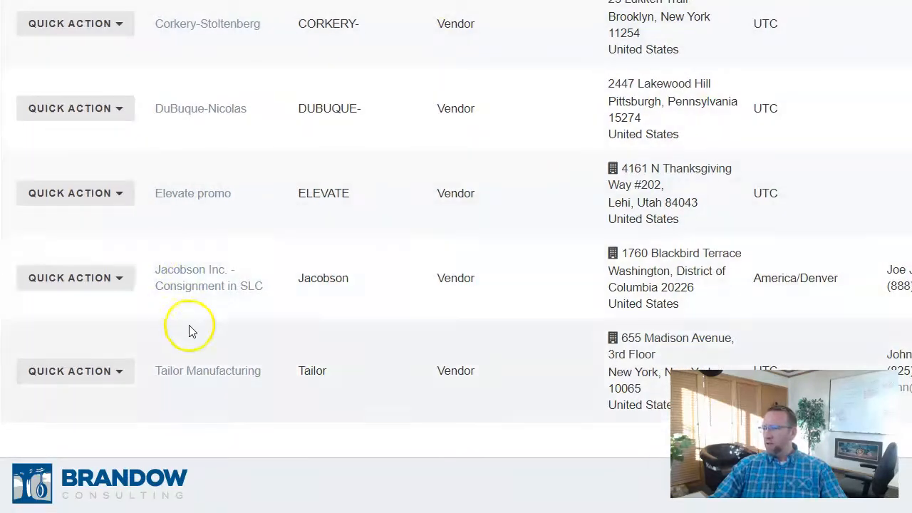
Open the Tailor Manufacturing vendor site for editing and examine its site type and linked vendor.
click(194, 376)
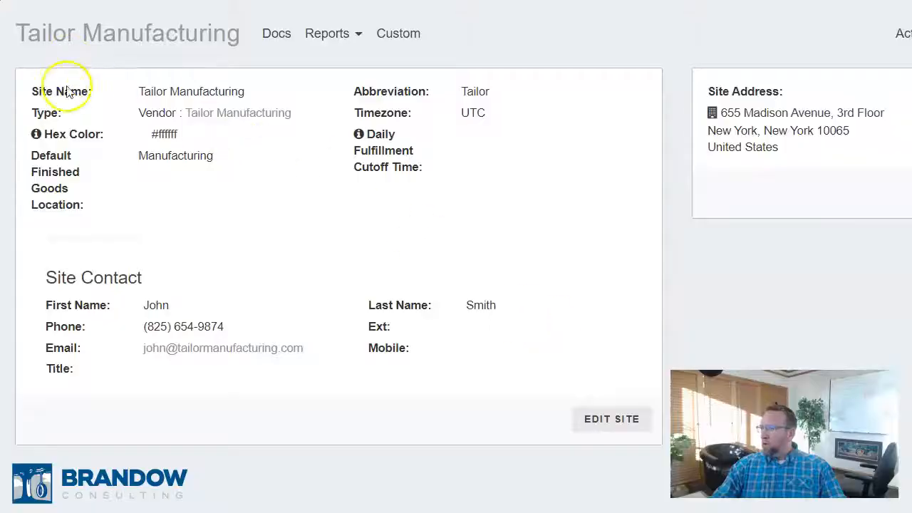
click(599, 426)
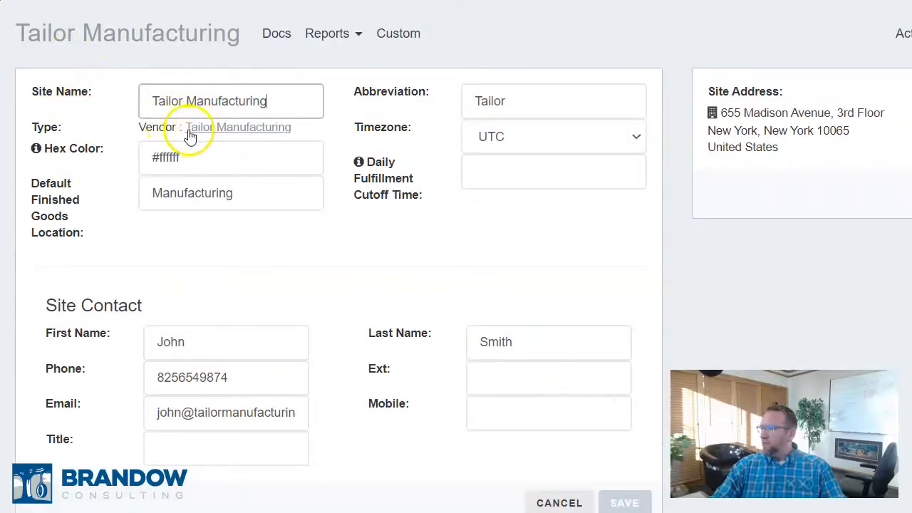
click(166, 127)
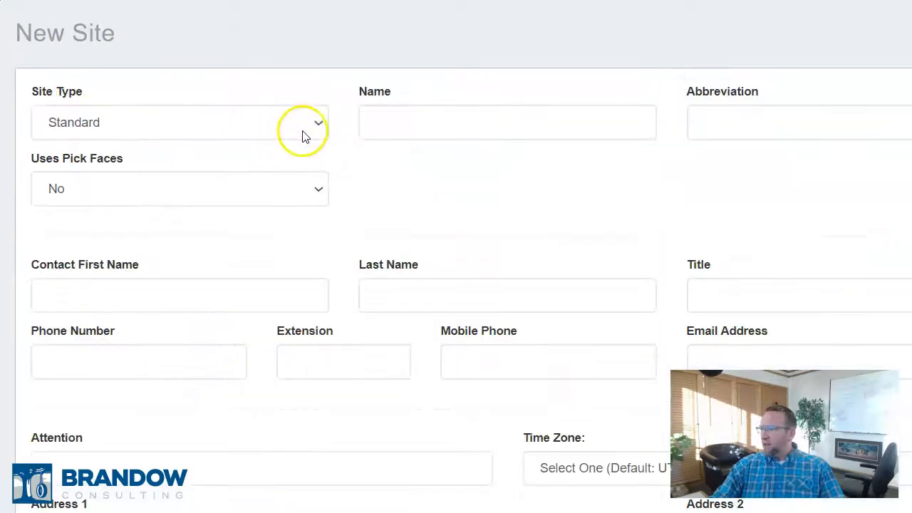
Set the new site's type to Vendor and go to its vendor field.
click(316, 122)
click(87, 162)
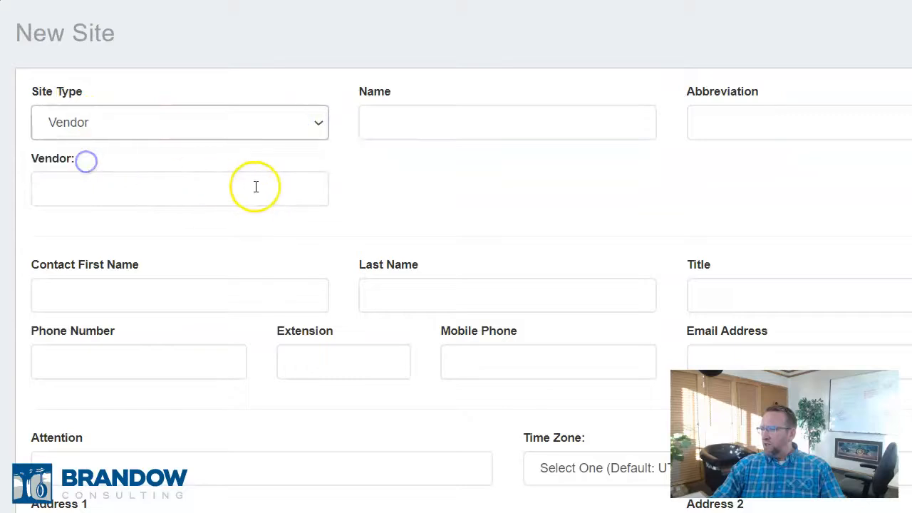
scroll(98, 149, down, 1)
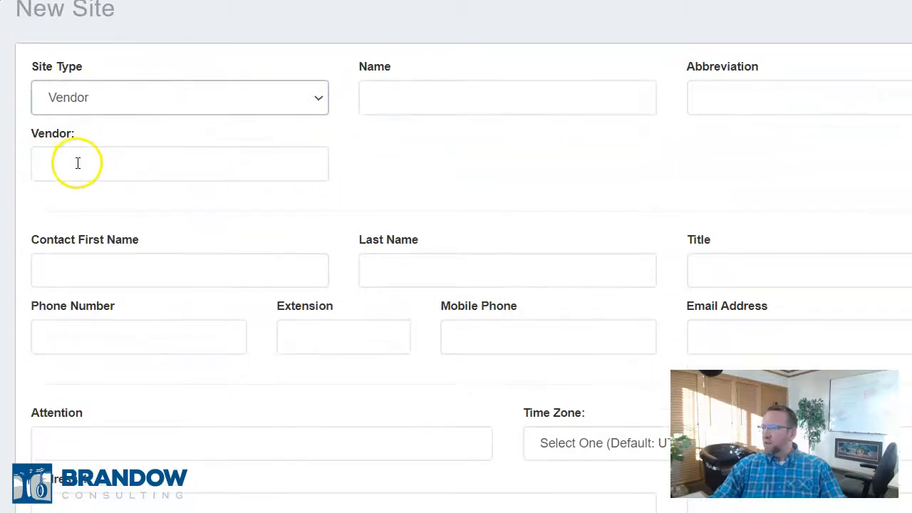
click(76, 164)
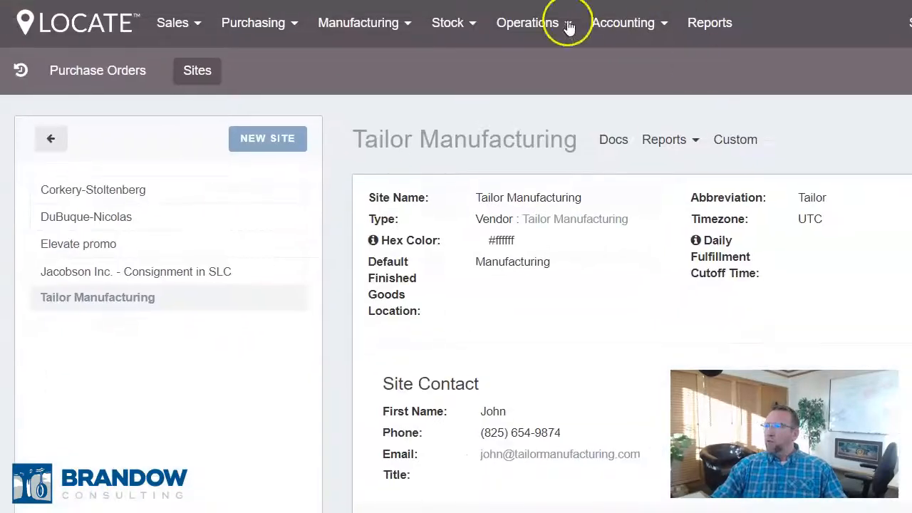
Create a new purchase order for the vendor Tailor Manufacturing from the purchase orders list.
click(255, 30)
click(275, 114)
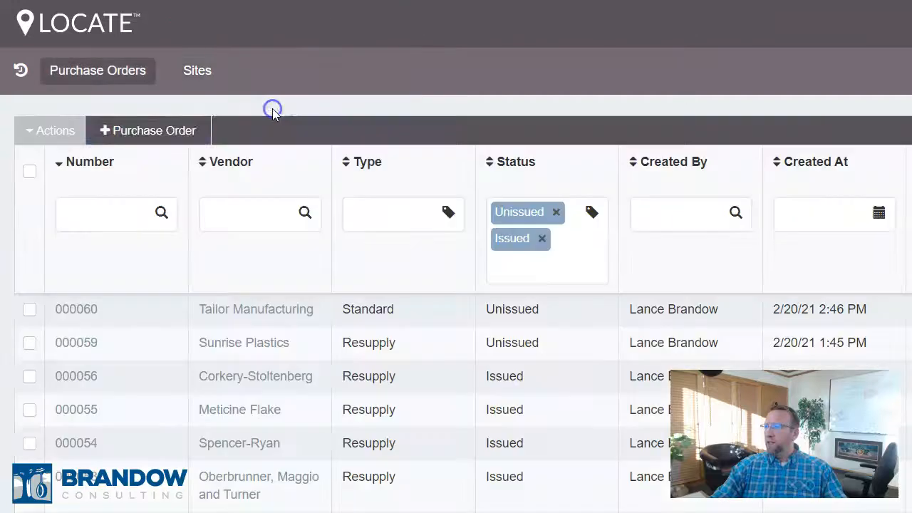
click(123, 133)
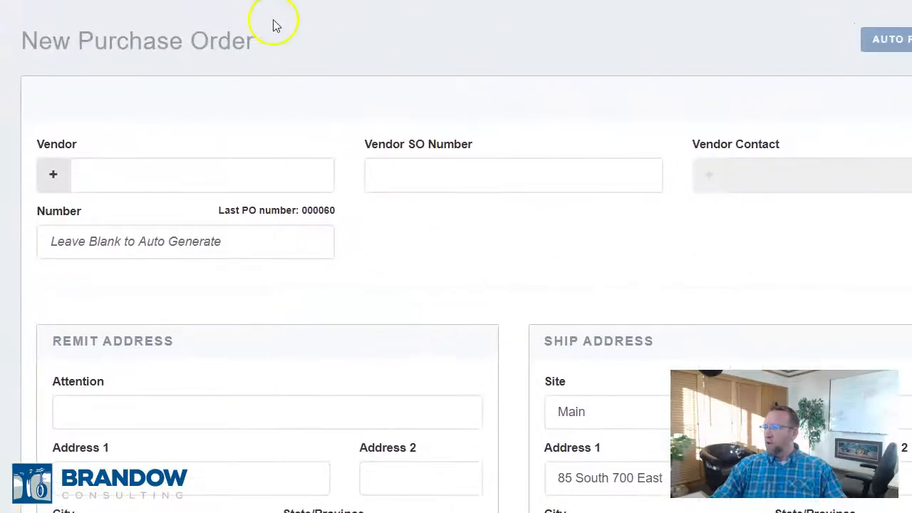
click(187, 174)
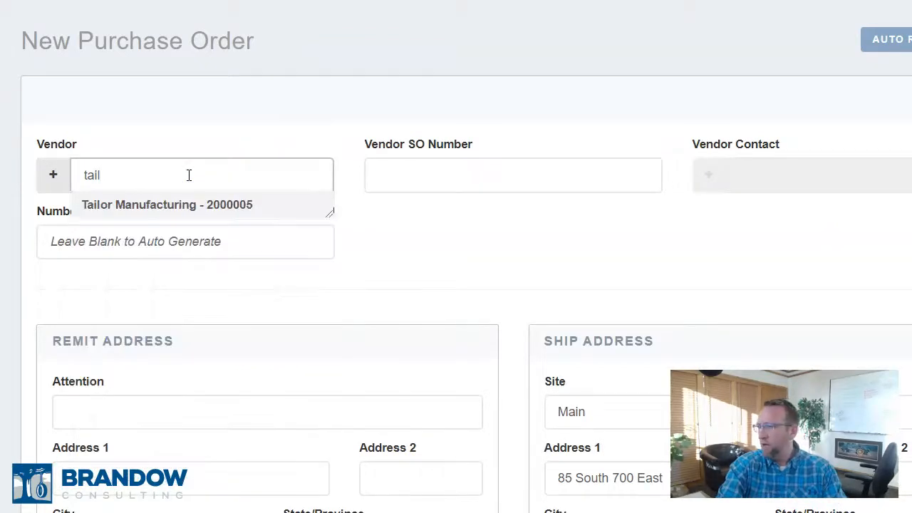
click(187, 206)
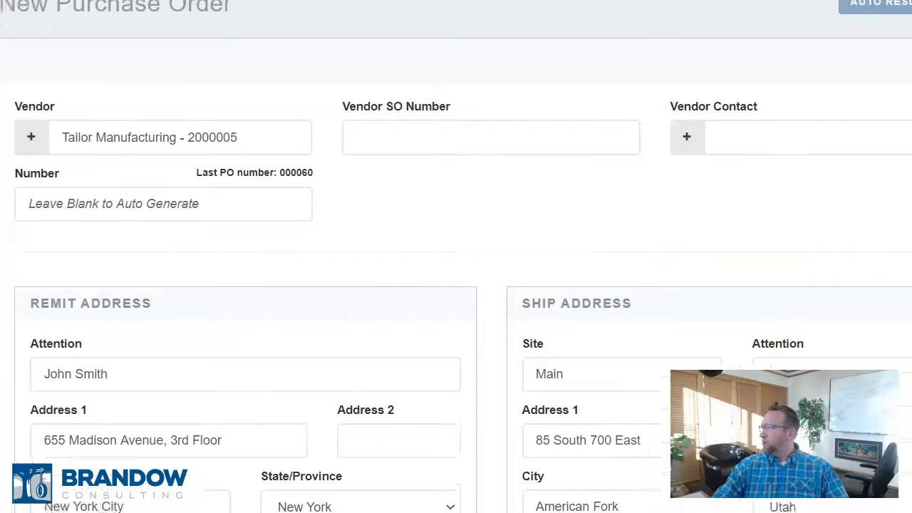
click(858, 103)
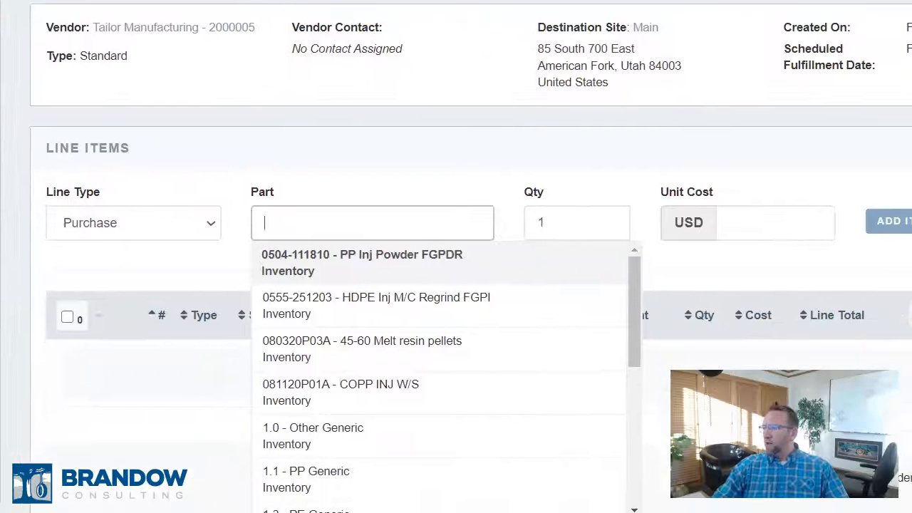
click(379, 18)
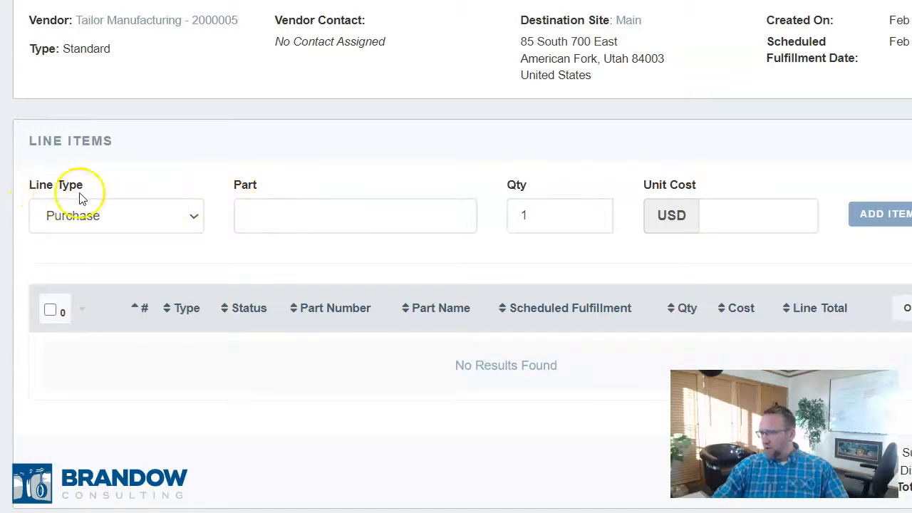
Add a BOM Outsource line for BOM-000009, Men's Blue Long-sleeved Cotton Shirt, with a quantity of 100.
click(195, 217)
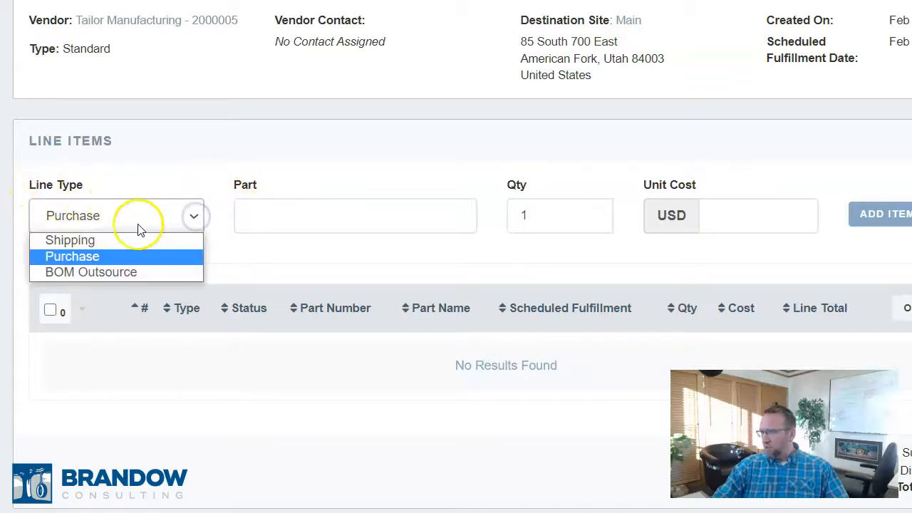
click(102, 218)
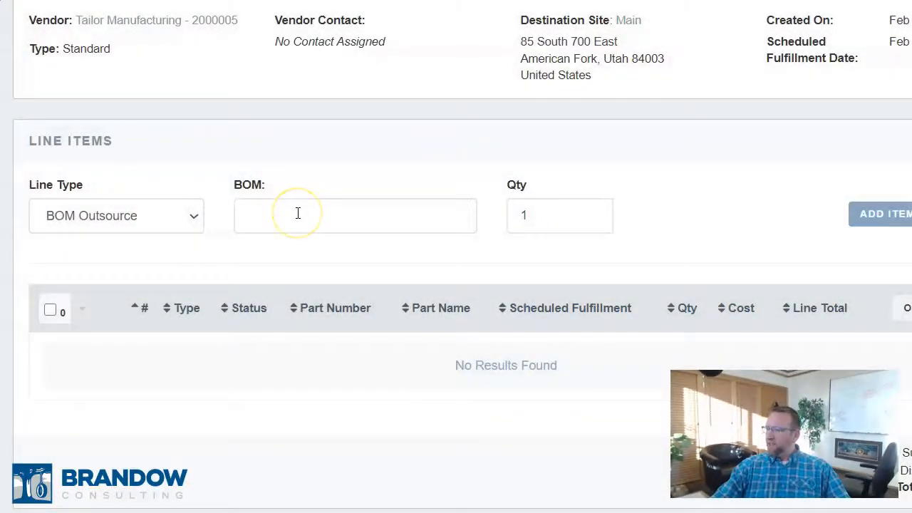
click(298, 213)
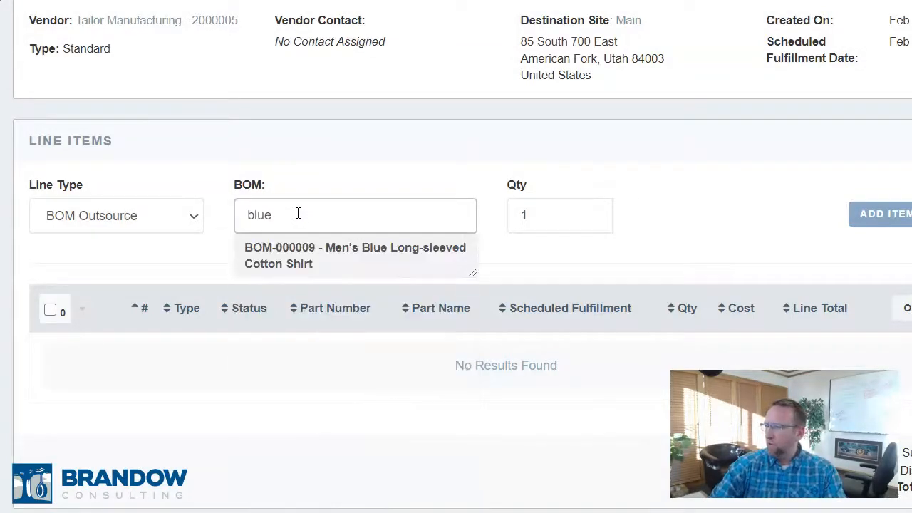
click(331, 257)
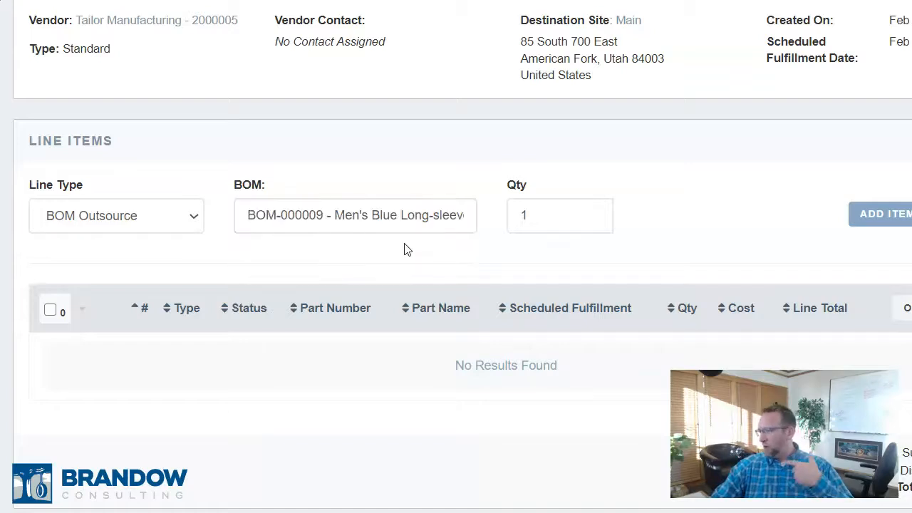
click(541, 216)
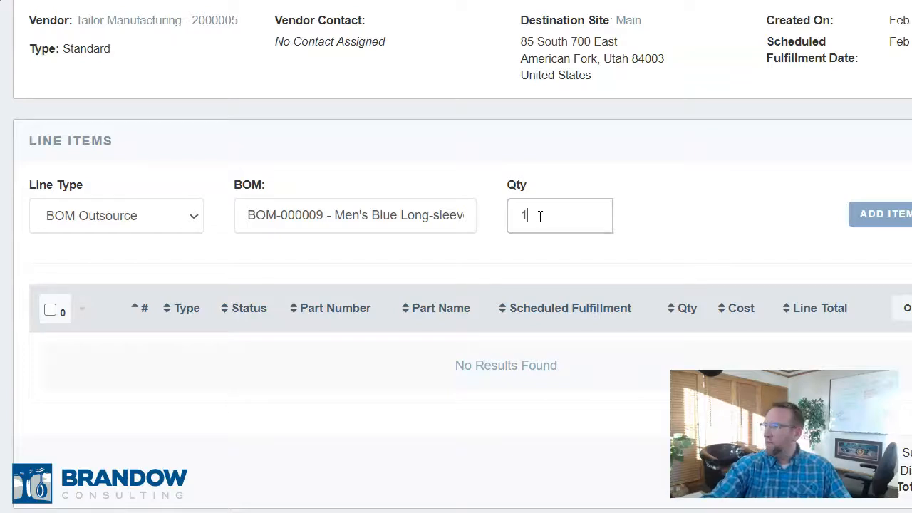
click(871, 215)
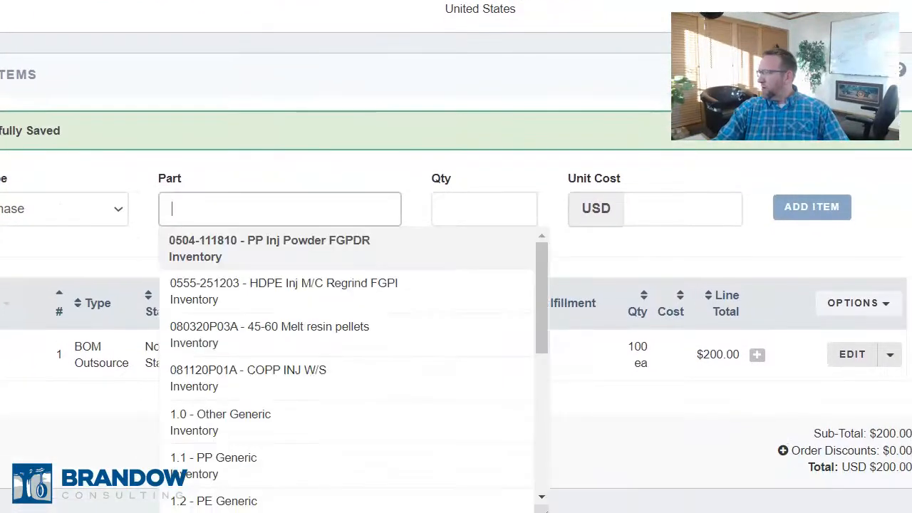
click(706, 289)
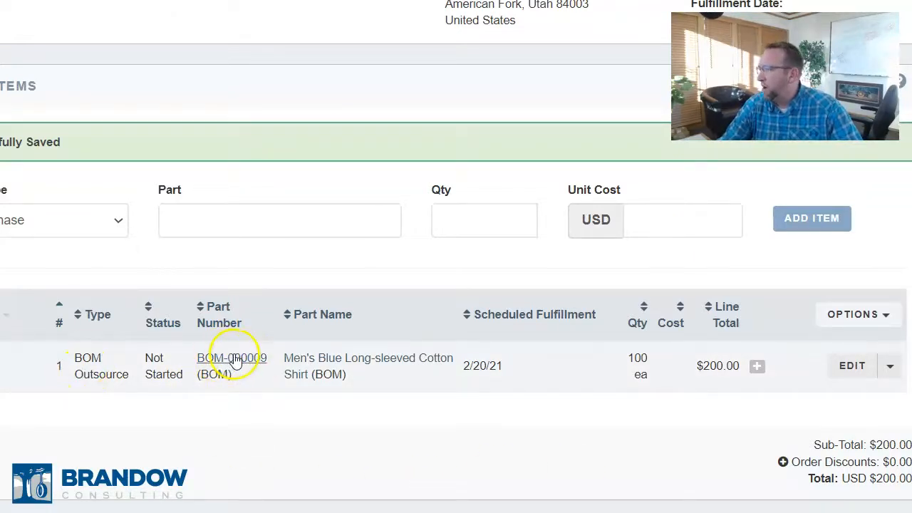
Expand the BOM Outsource line and review its company supplied inputs, vendor supplied inputs, output and costs.
click(757, 367)
scroll(758, 374, down, 4)
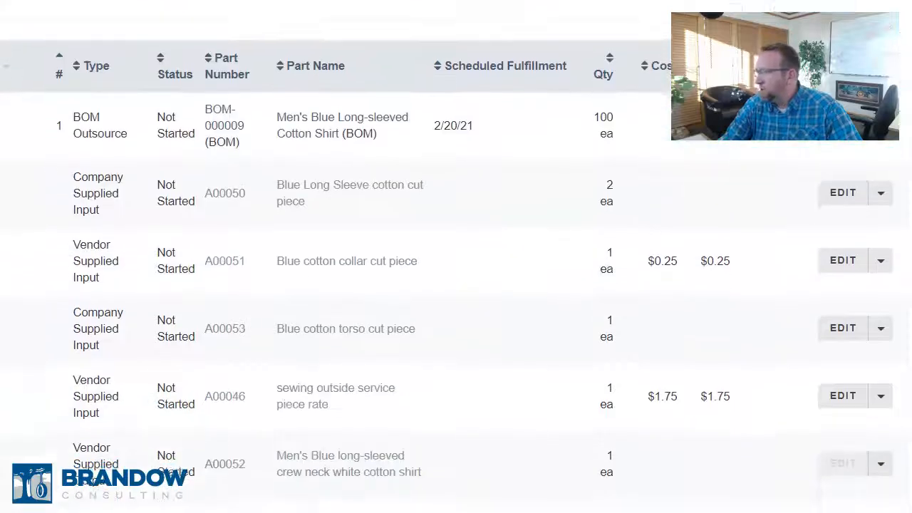
scroll(456, 257, up, 1)
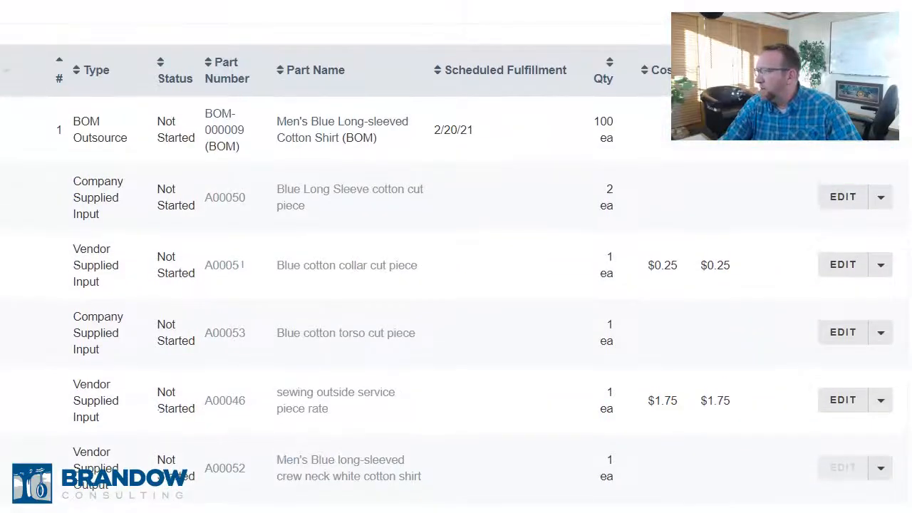
scroll(456, 264, down, 1)
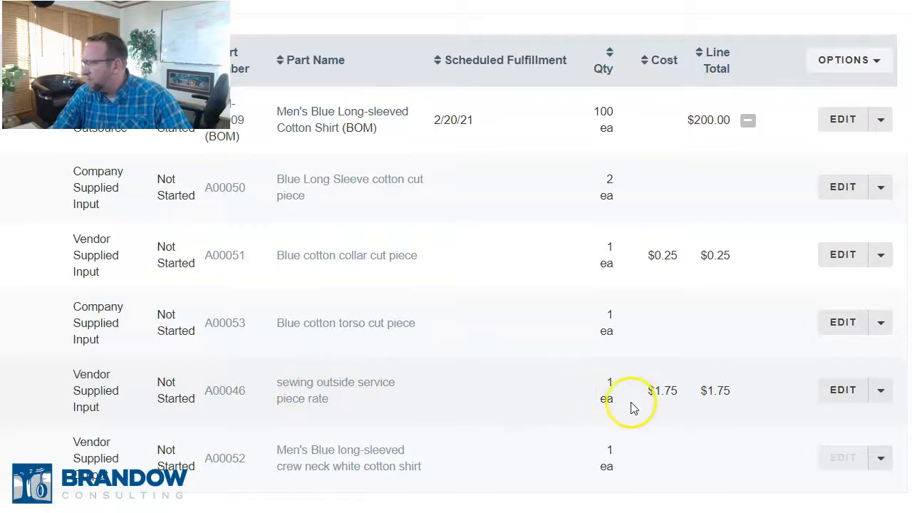
scroll(456, 257, down, 3)
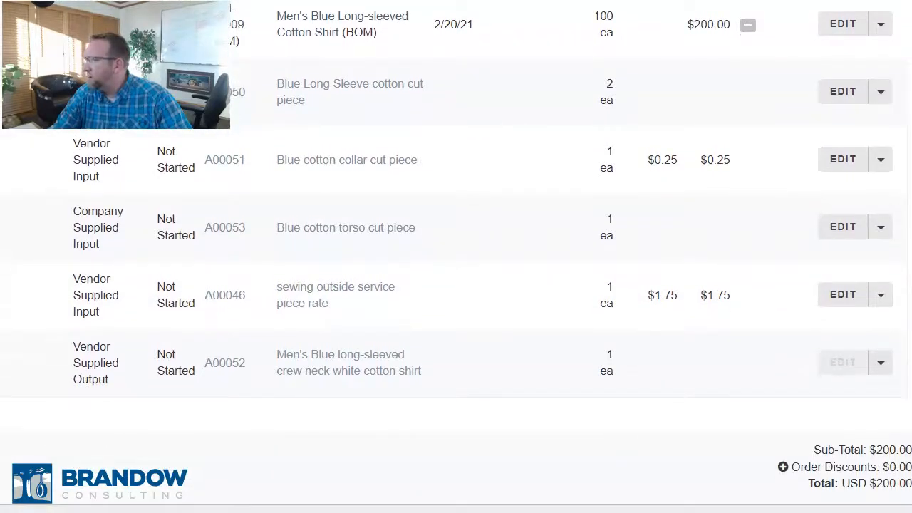
scroll(765, 383, up, 1)
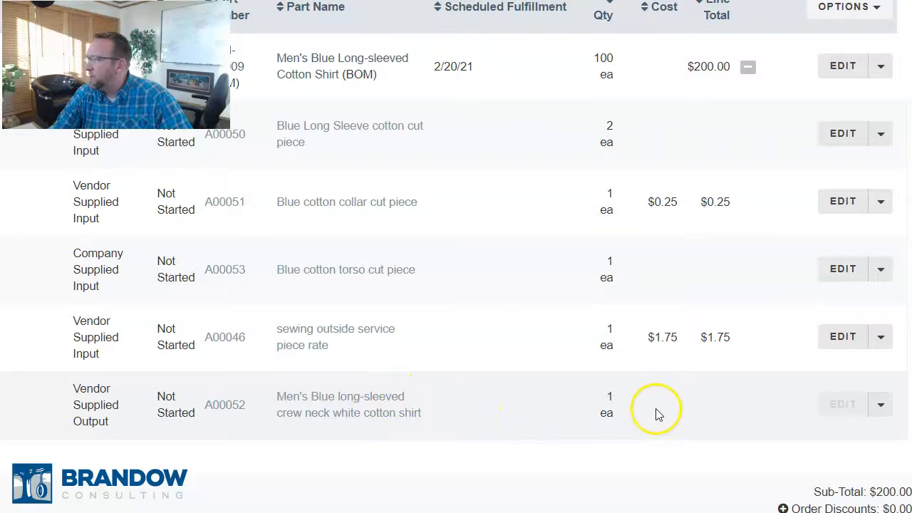
Edit the sewing outside service piece rate line, set Tax Exempt to Yes, and save the line.
click(846, 339)
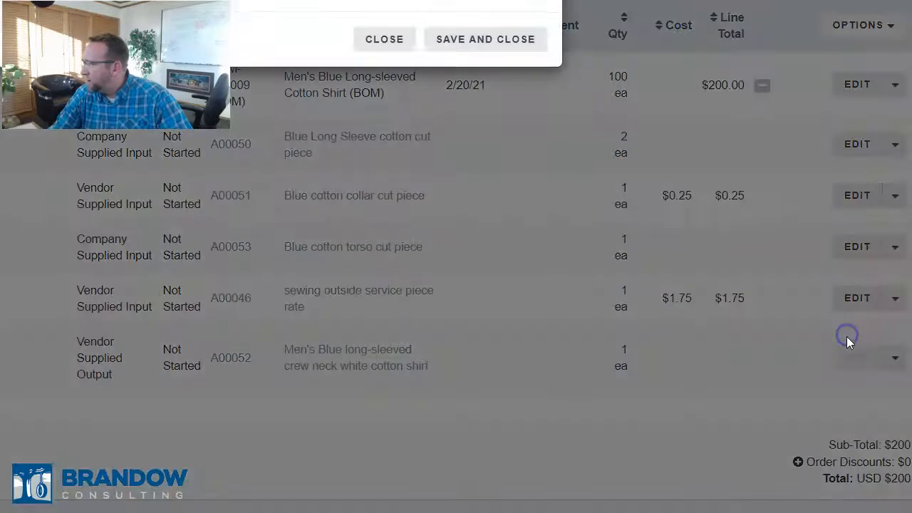
click(245, 40)
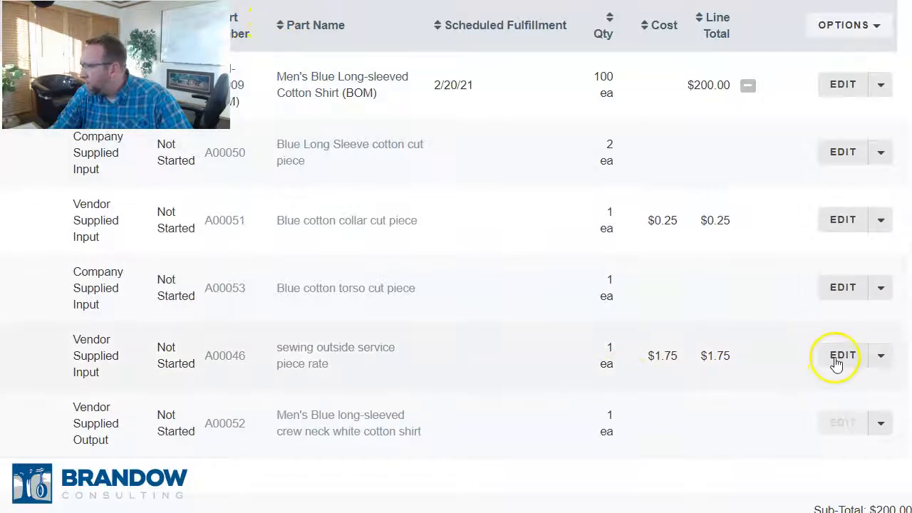
click(841, 360)
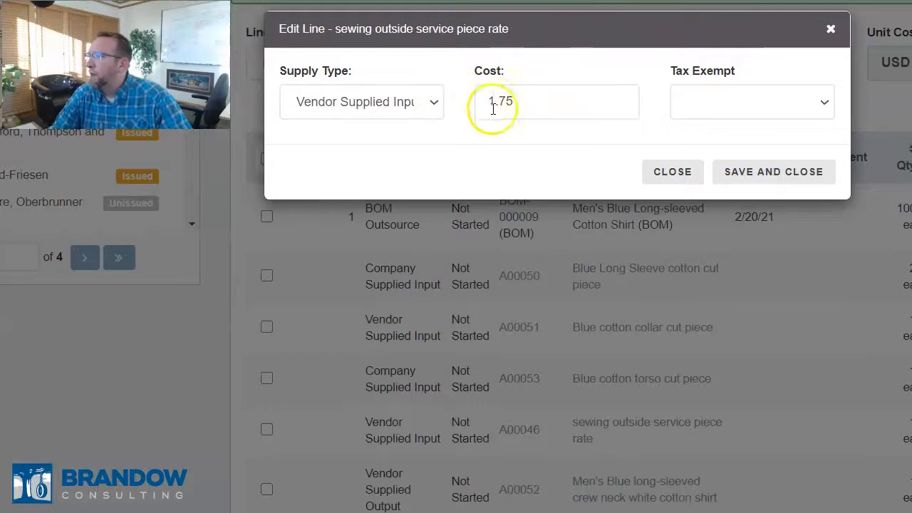
click(776, 95)
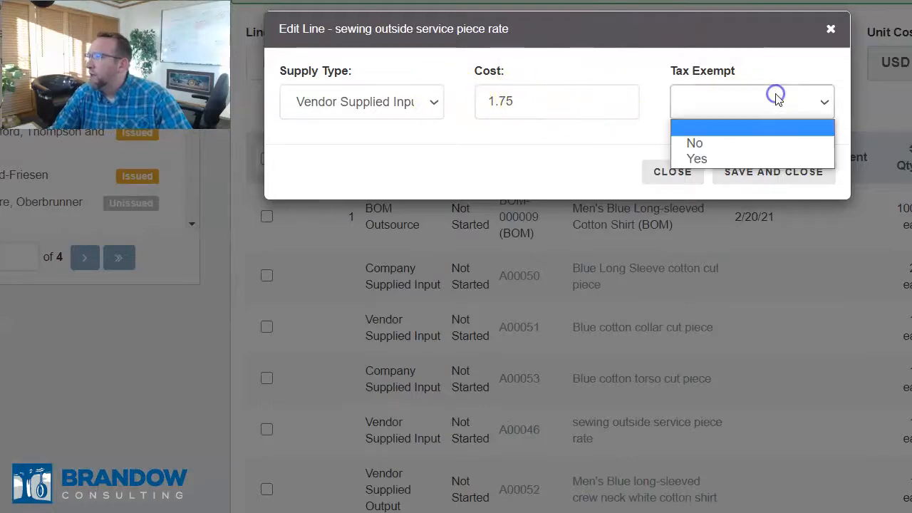
click(702, 160)
click(748, 170)
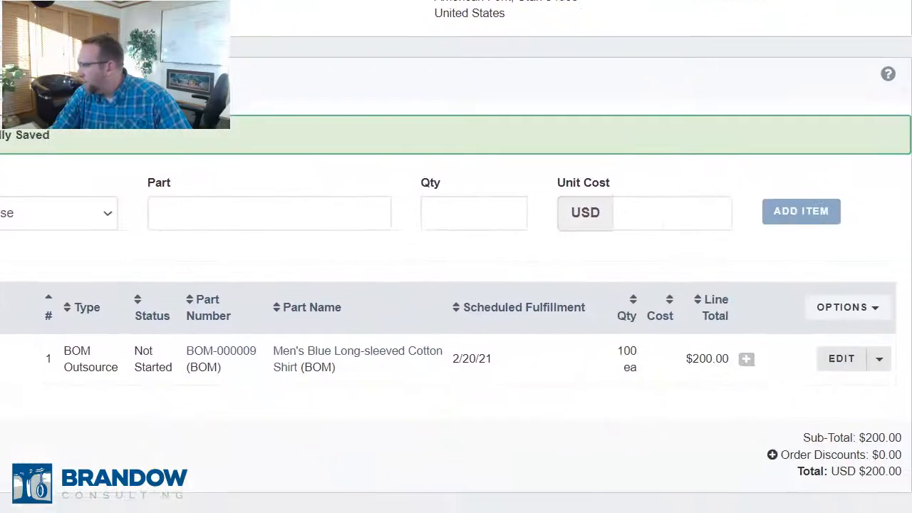
Expand the BOM Outsource line again to review its component lines and open its additional line options.
click(748, 358)
scroll(782, 360, down, 4)
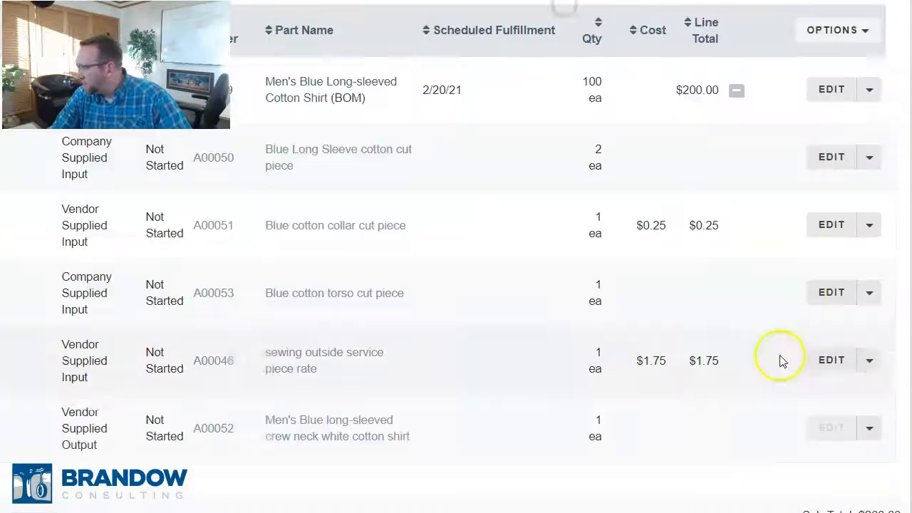
click(870, 90)
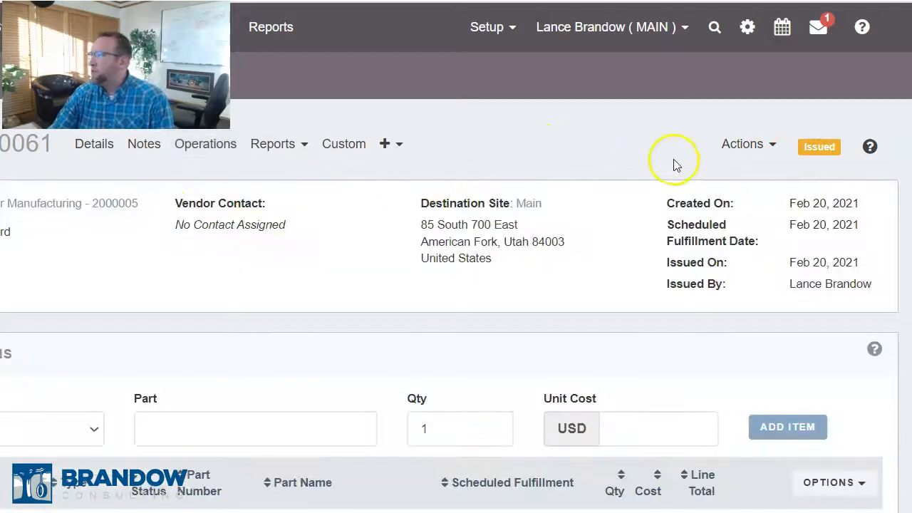
Copy the purchase order to a transfer order with Transfer Outsource Inputs Only set to Yes, and issue it despite the inventory shortage.
click(742, 144)
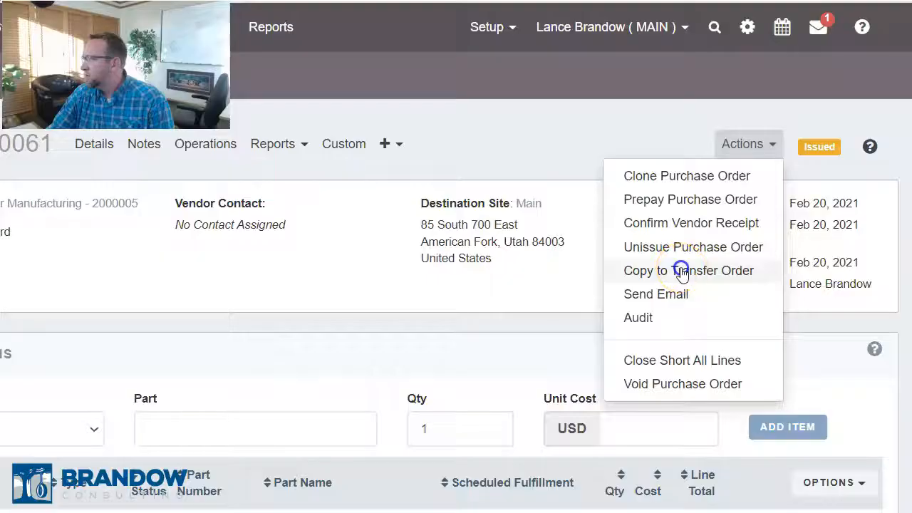
click(682, 272)
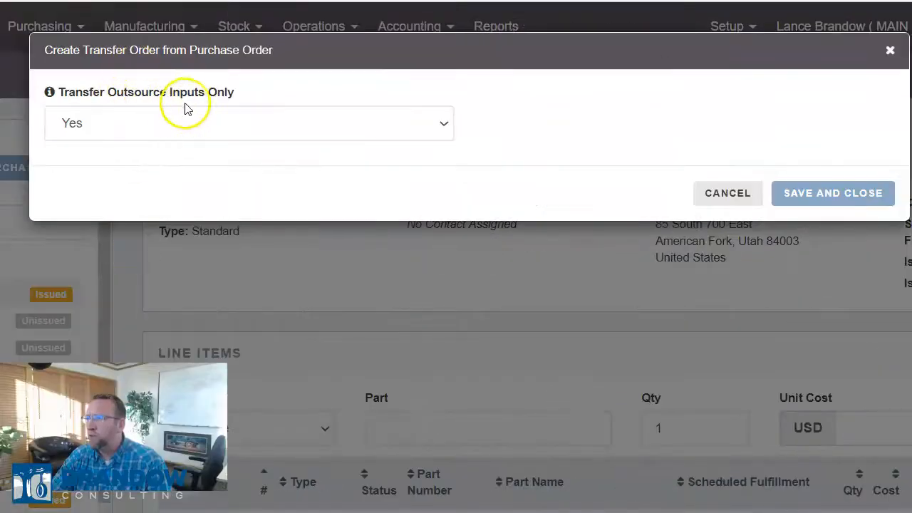
click(826, 194)
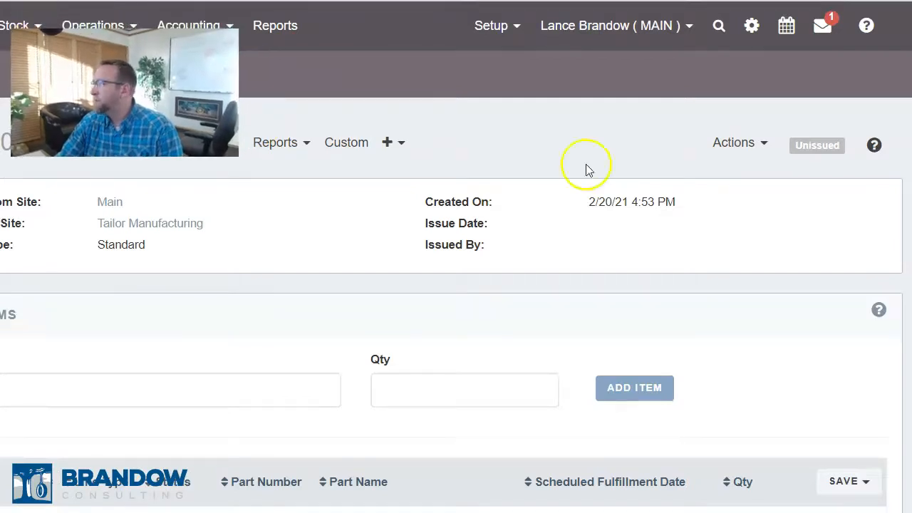
click(800, 158)
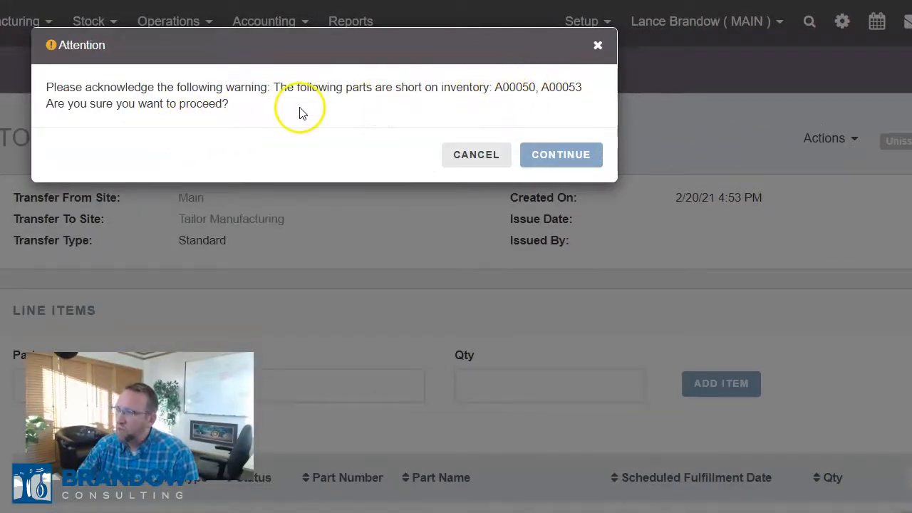
click(562, 157)
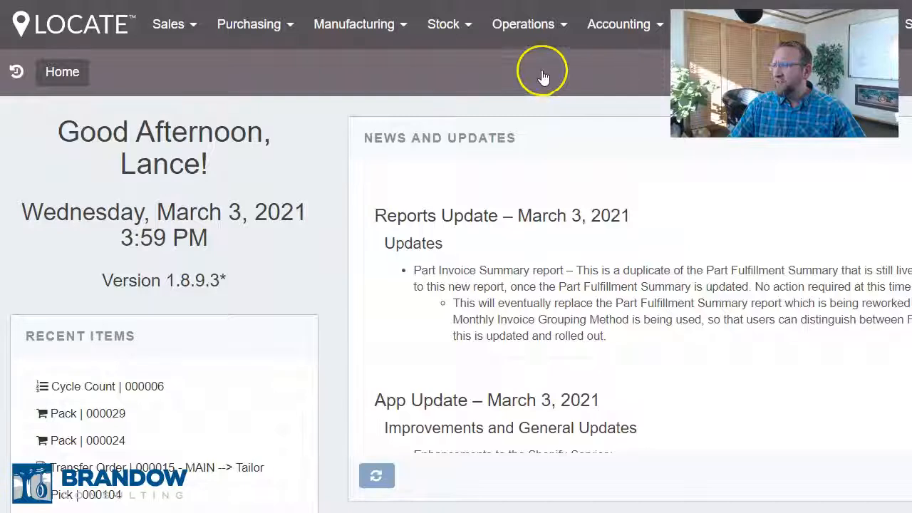
Create a pick for transfer order TO 000015 from the new pick order list and open that pick.
click(525, 29)
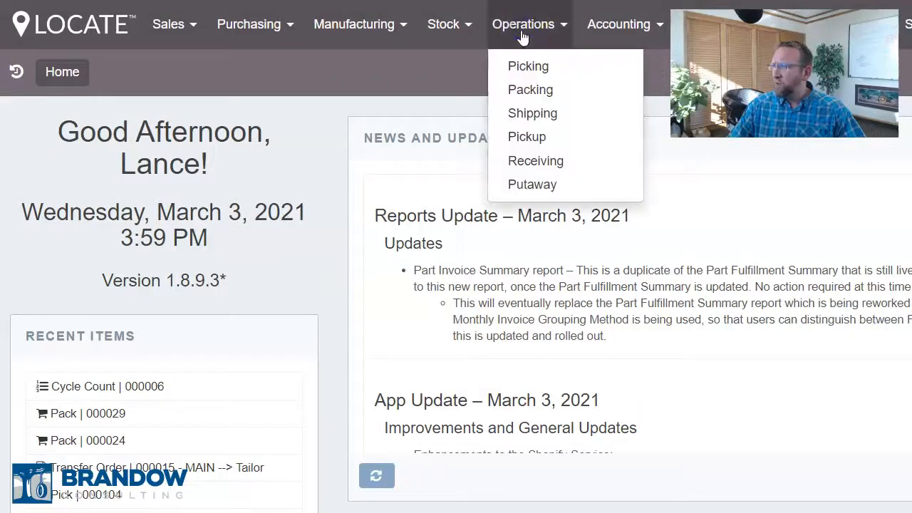
click(512, 65)
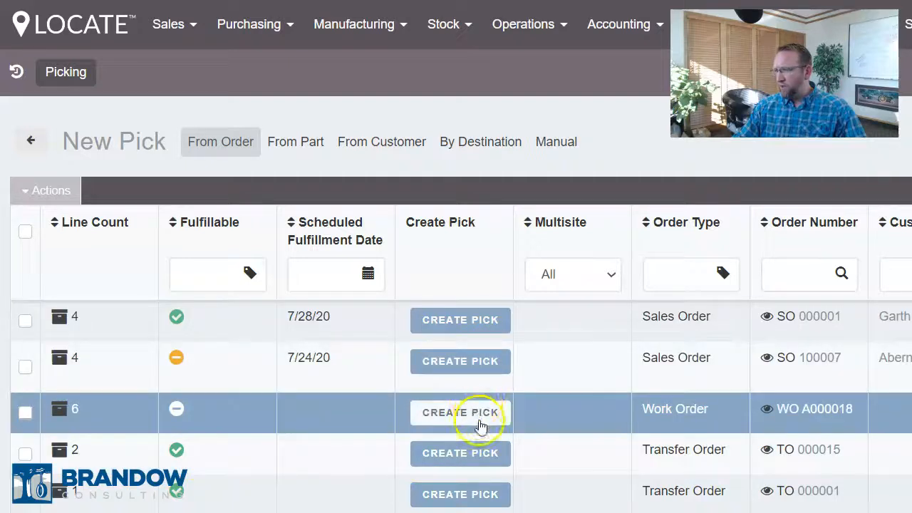
click(452, 453)
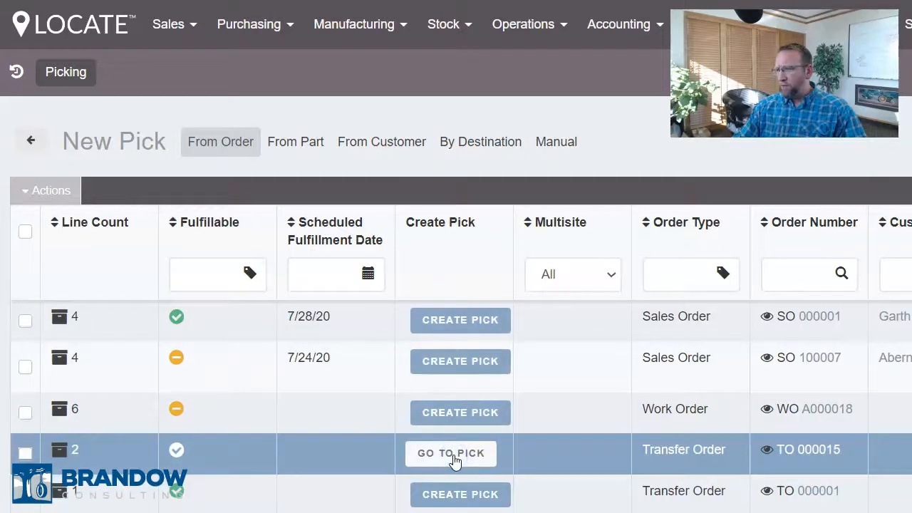
click(452, 454)
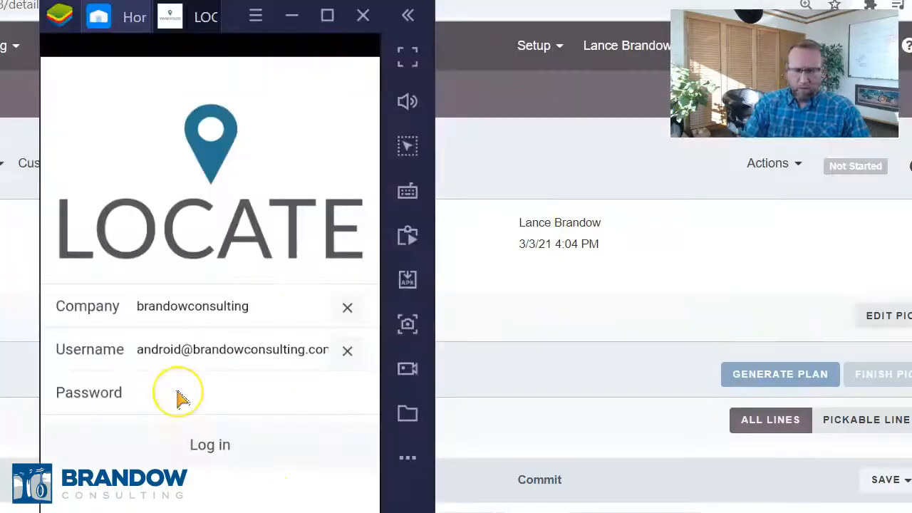
Log in to the LOCATE mobile app with the account password and open pick 000105 for TO 000015.
click(179, 399)
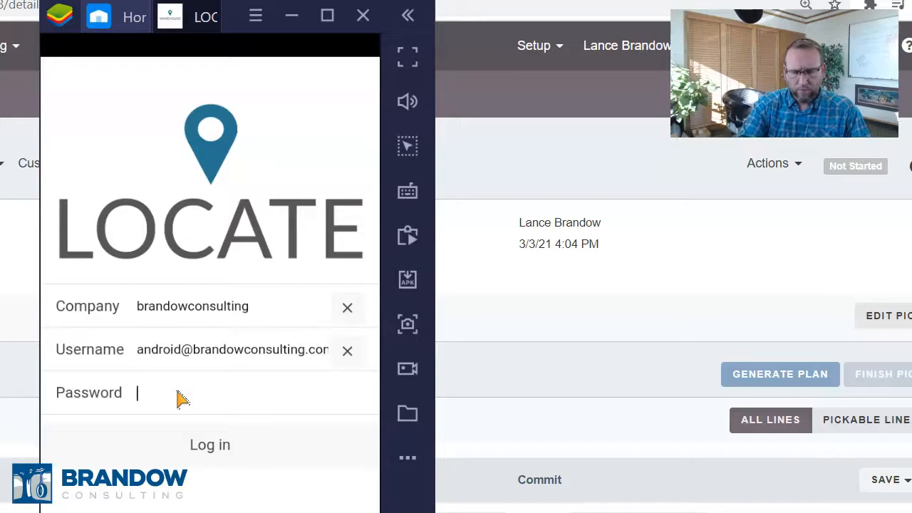
click(140, 401)
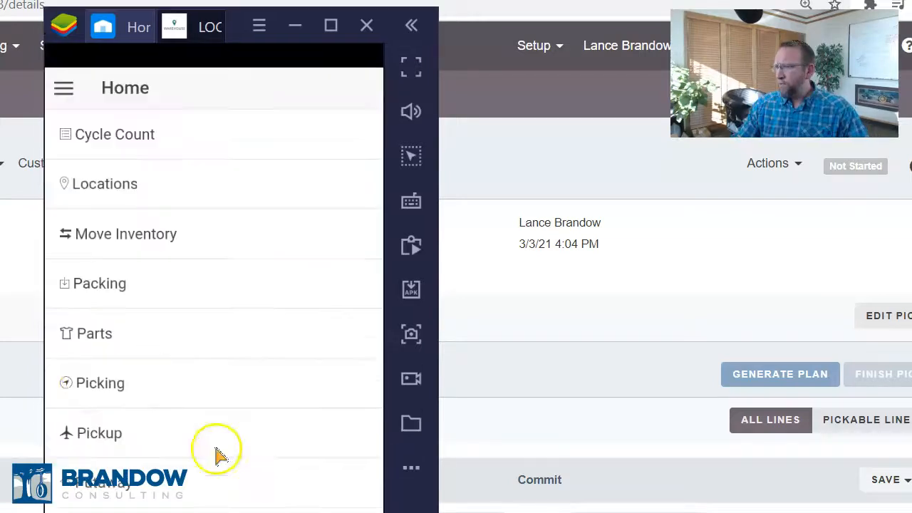
click(100, 385)
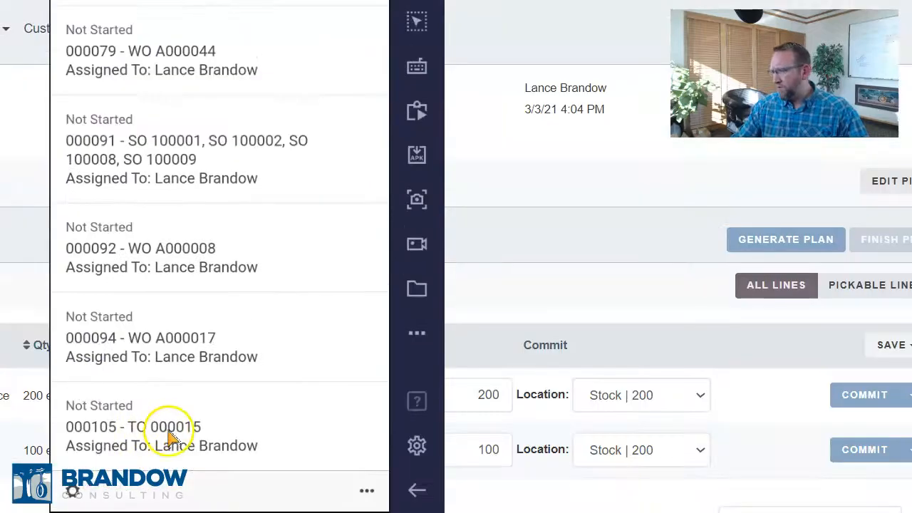
click(171, 437)
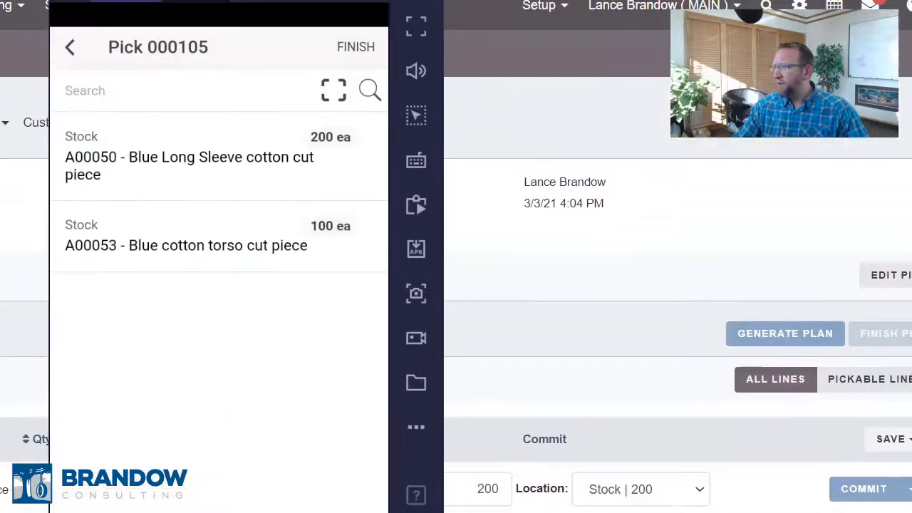
Commit both lines of pick 000105 from Stock, 100 ea of A00053 and 200 ea of A00050, and finish the pick.
click(183, 75)
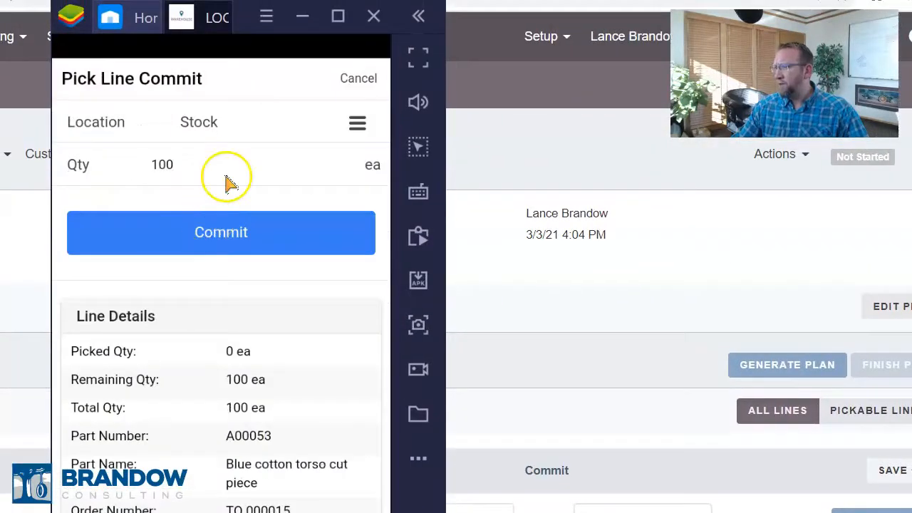
click(227, 234)
click(226, 173)
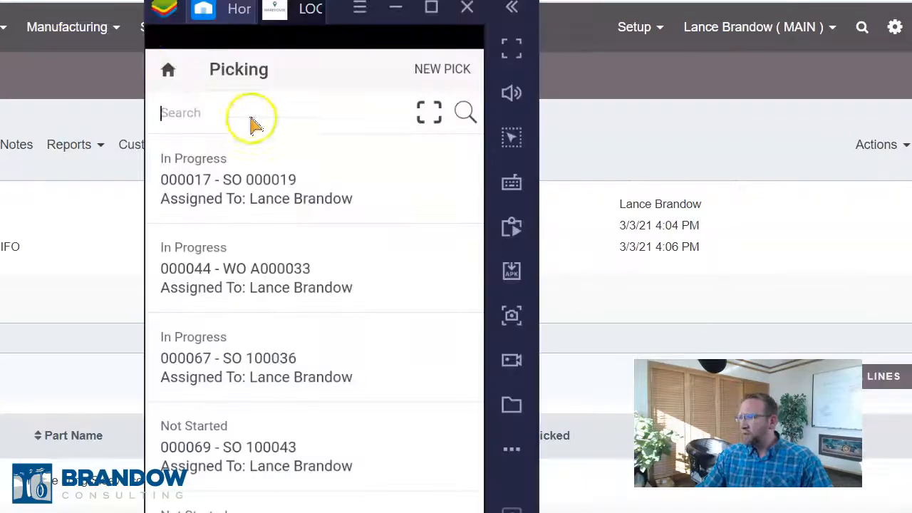
Create a new pack for TO 000015 and pack 100 ea of A00053, Blue cotton torso cut piece, into Generic Box 1.
click(166, 66)
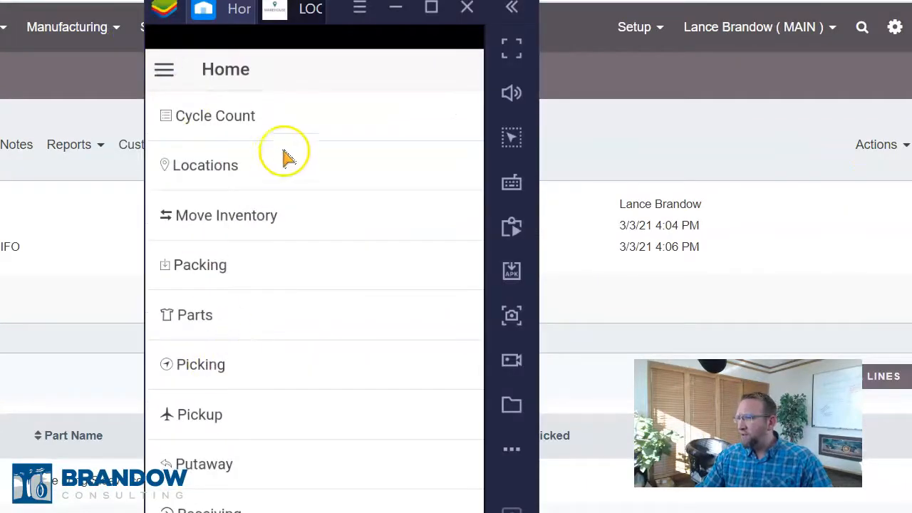
click(199, 267)
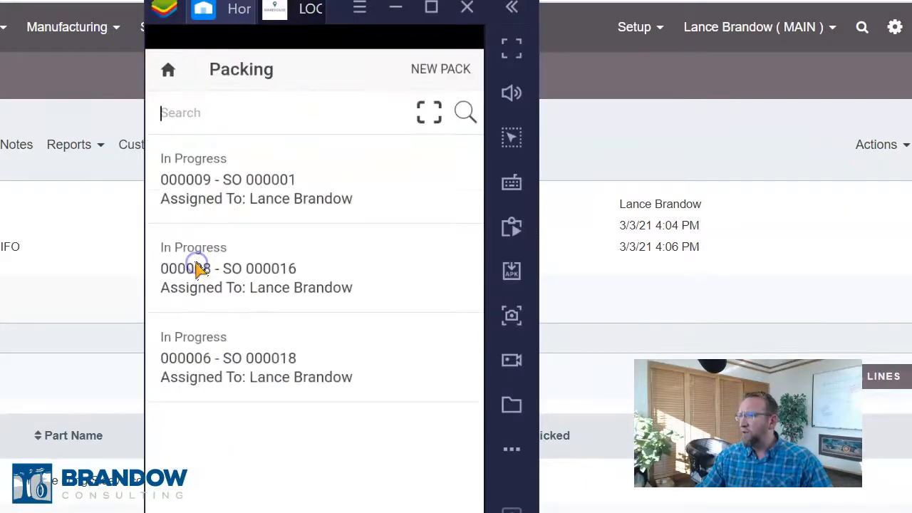
click(436, 68)
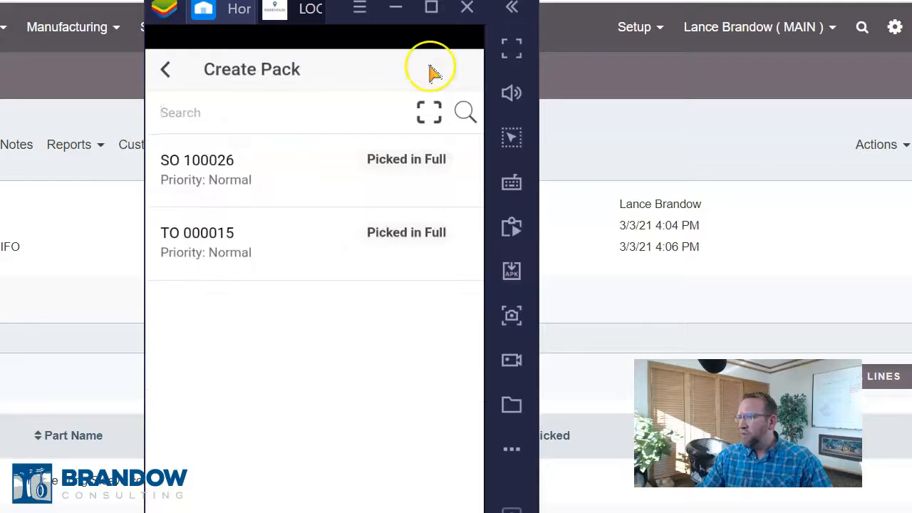
click(199, 244)
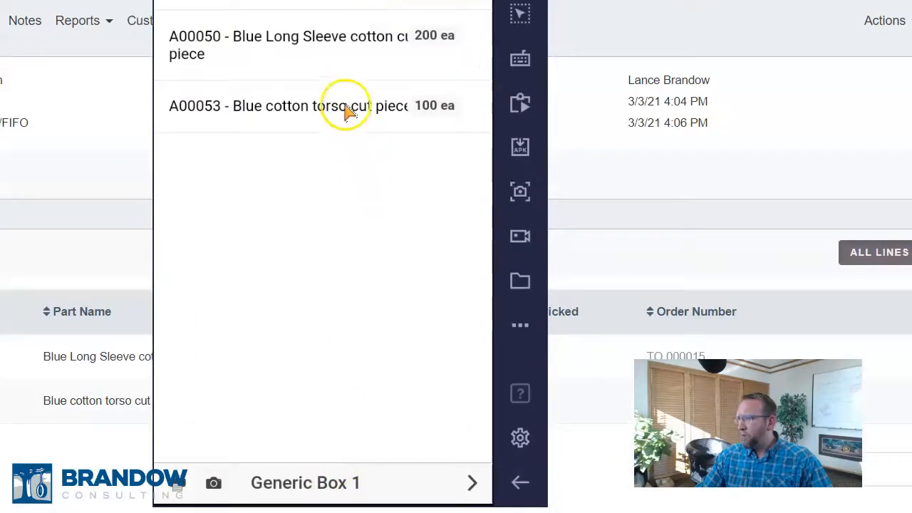
click(344, 110)
click(325, 112)
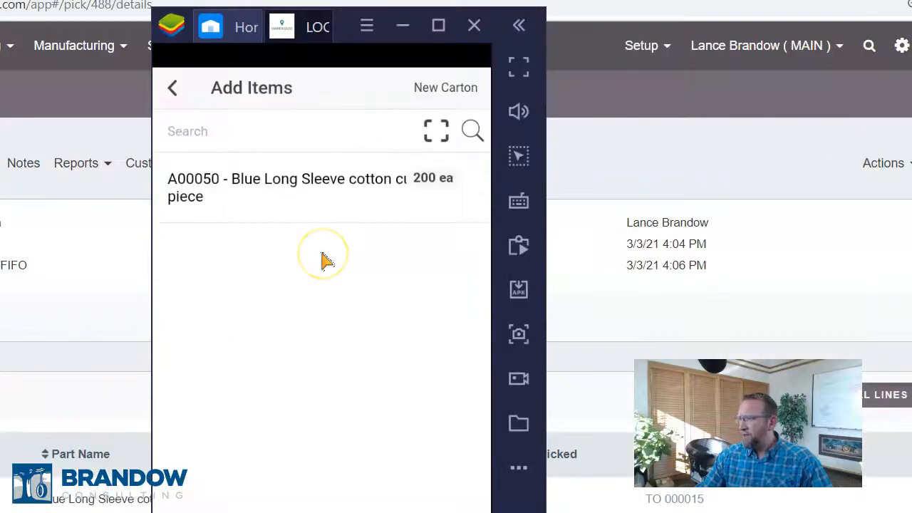
Add a second Generic Box carton and pack 100 ea of A00050, Blue Long Sleeve cotton cut piece, into it.
click(327, 191)
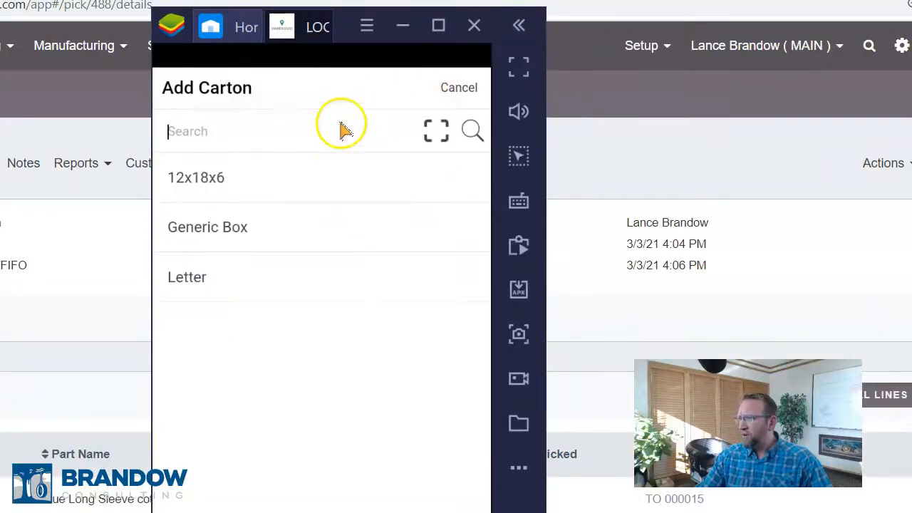
click(240, 230)
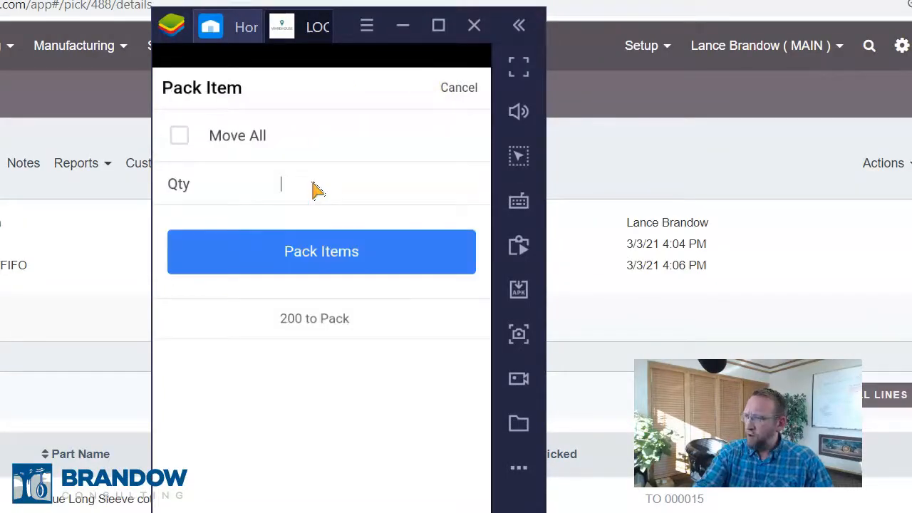
text(100)
click(324, 246)
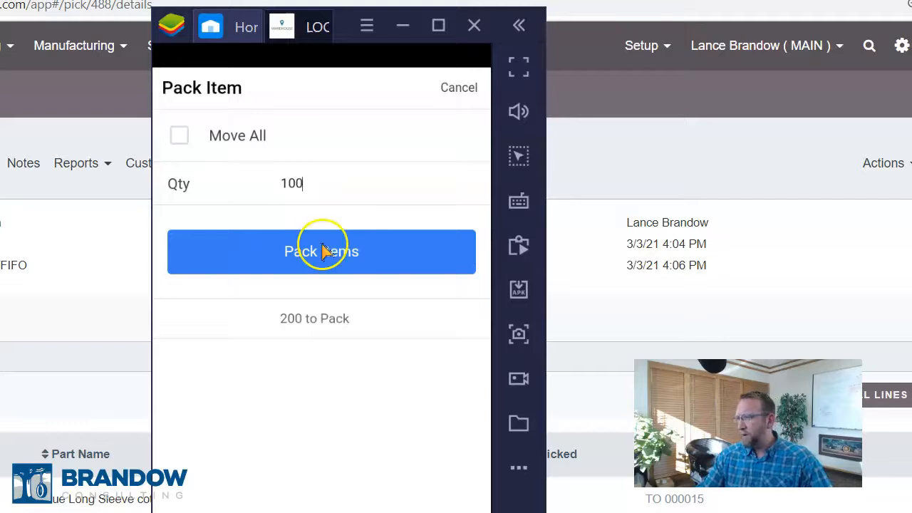
Add a third Generic Box carton, pack the remaining 100 ea of A00050 into it, and finish the pack.
click(245, 230)
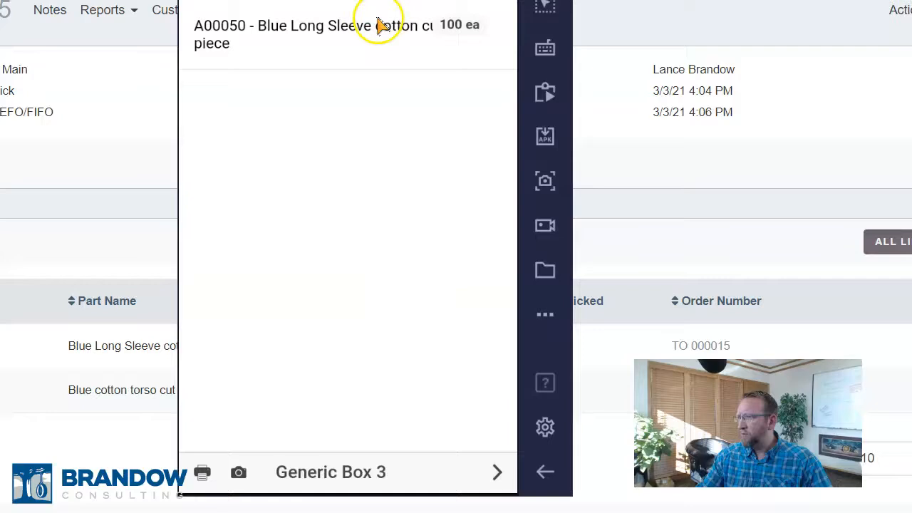
click(342, 25)
click(335, 91)
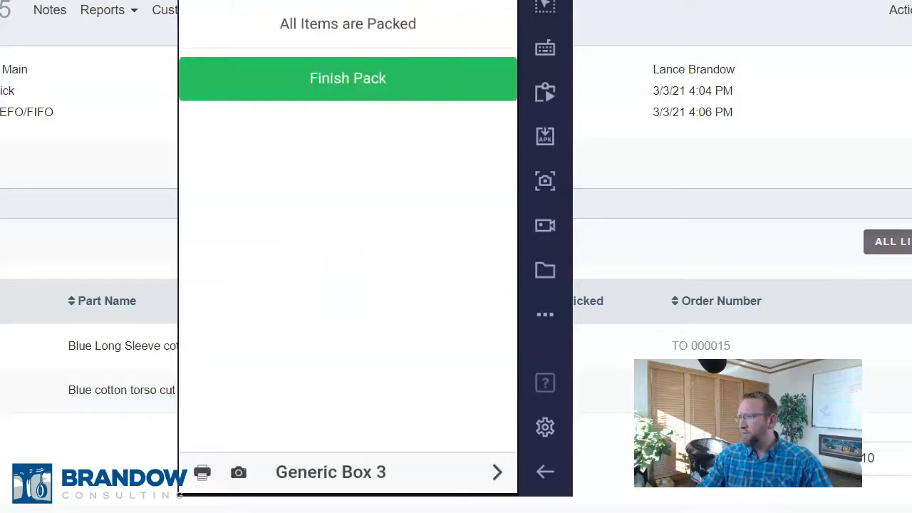
click(357, 79)
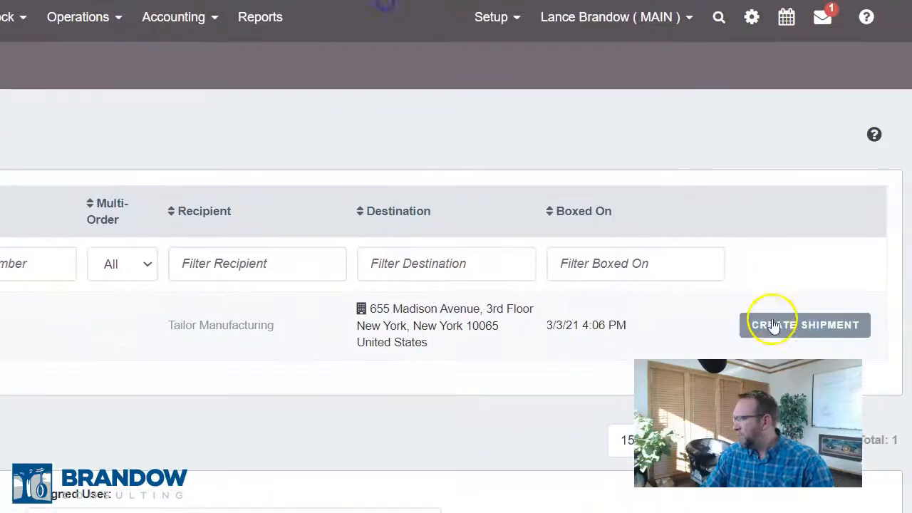
Create a shipment for the cartons packed for Tailor Manufacturing and finish it.
click(787, 328)
click(788, 326)
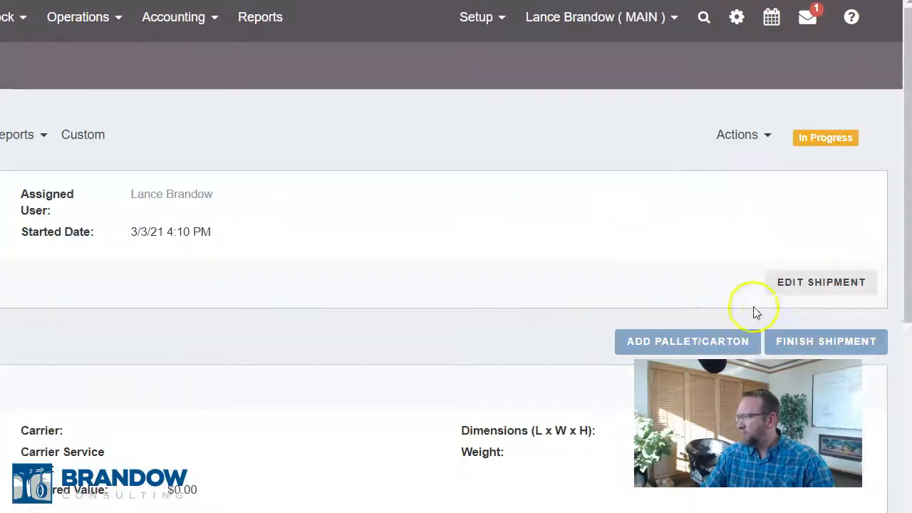
click(741, 135)
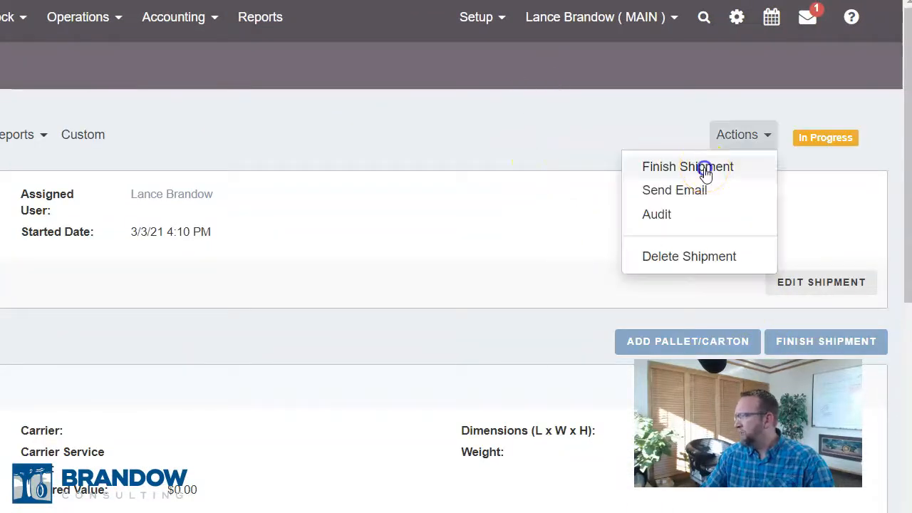
click(704, 170)
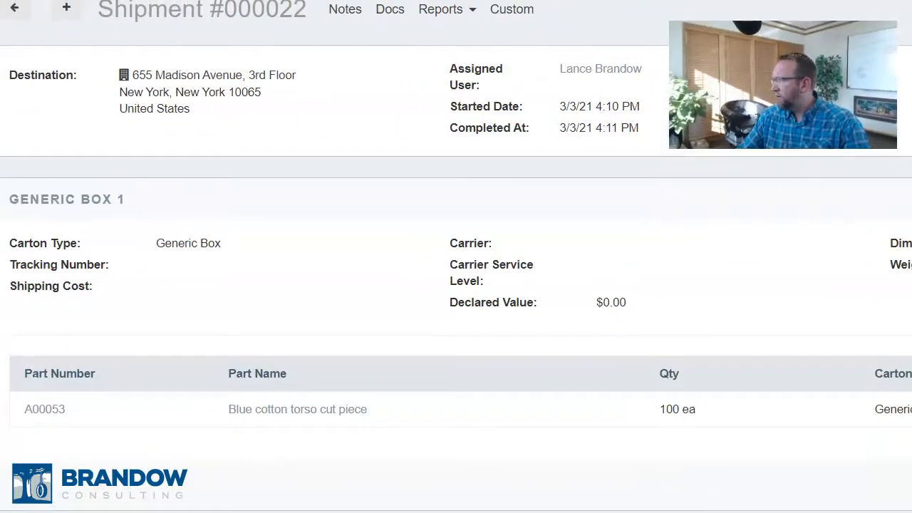
Review the cartons in the finished shipment and view the inventory of A00053, Blue cotton torso cut piece.
scroll(456, 299, down, 5)
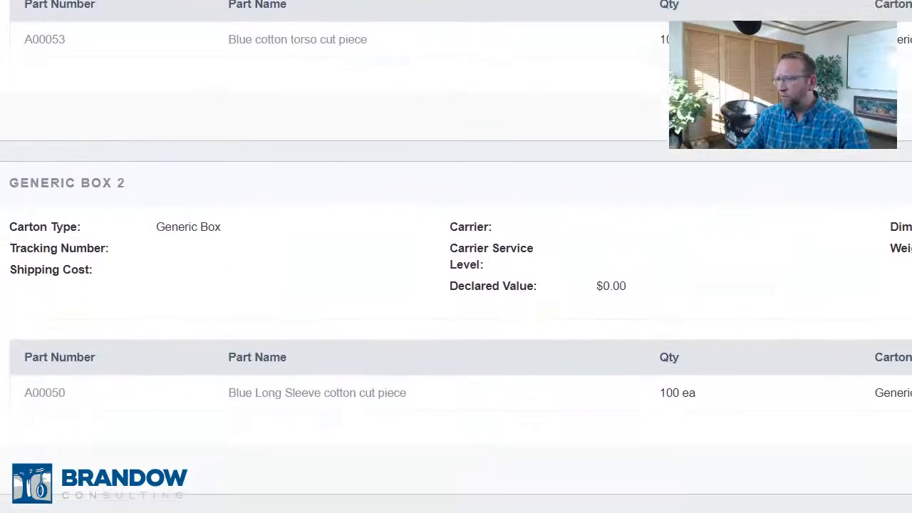
scroll(456, 285, down, 4)
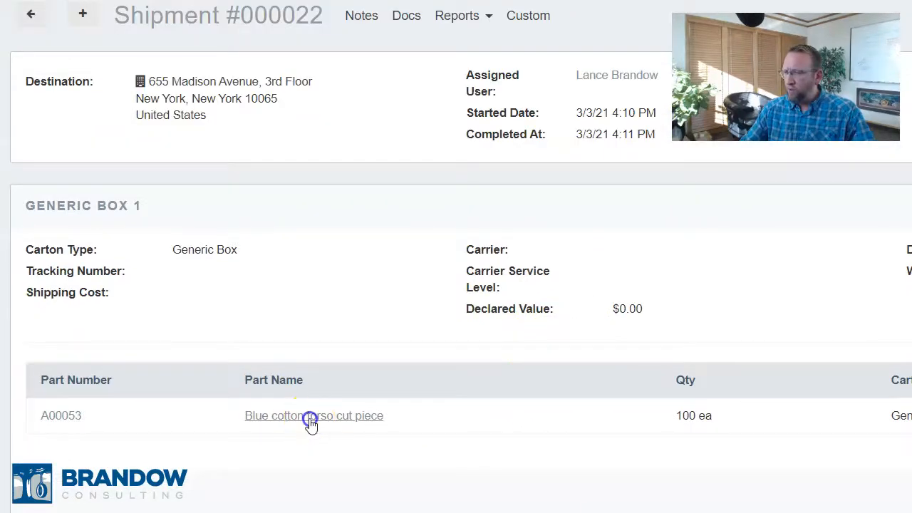
click(310, 417)
click(471, 135)
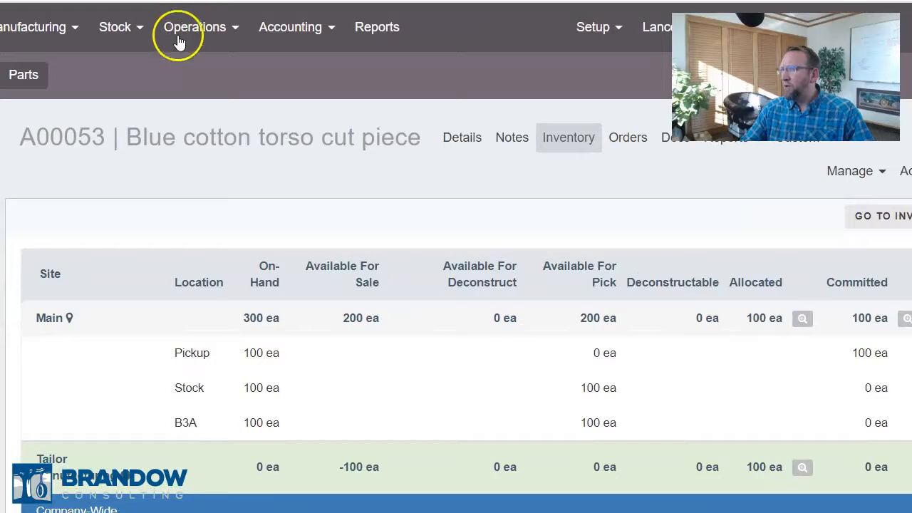
Create a new pickup by carton and pick up all three TO 000015 cartons for Tailor Manufacturing.
click(198, 32)
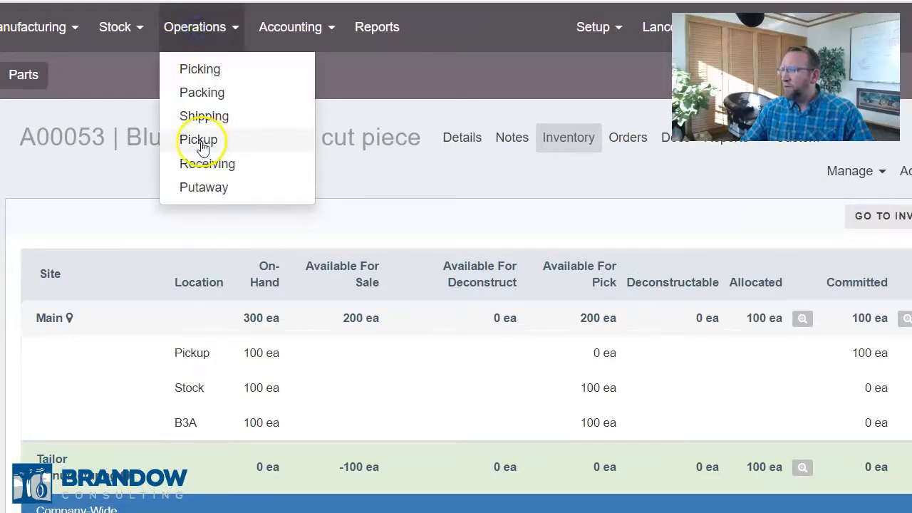
click(209, 143)
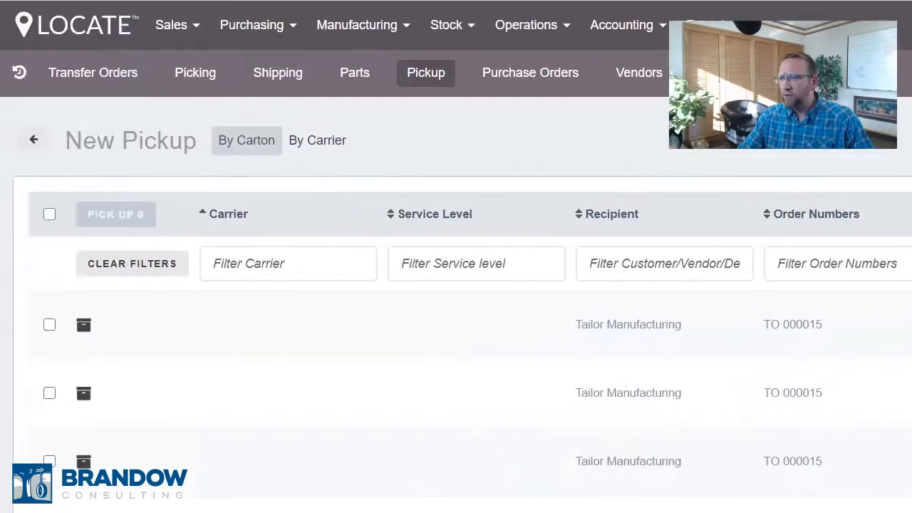
click(49, 211)
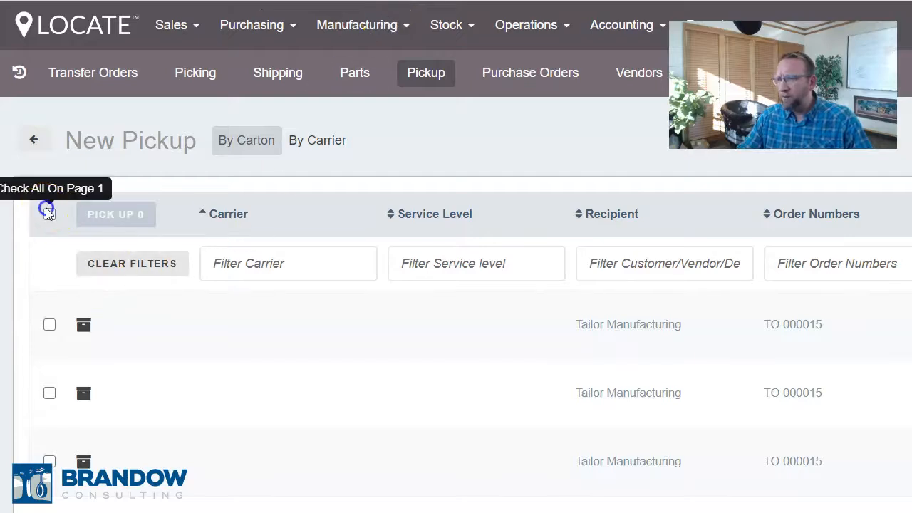
click(119, 216)
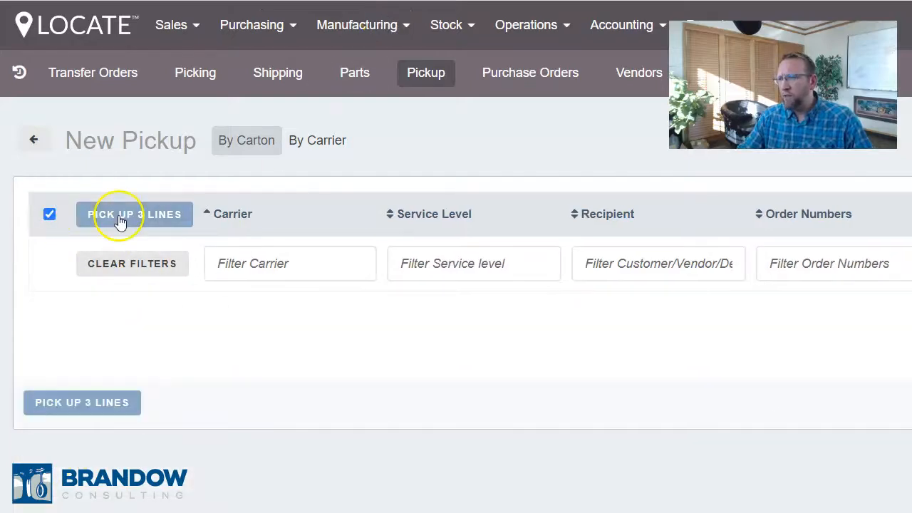
Switch to the LOCATE warehouse app in the Android emulator, view its Pickup By Carrier screen and return to its home screen.
key(alt+Tab)
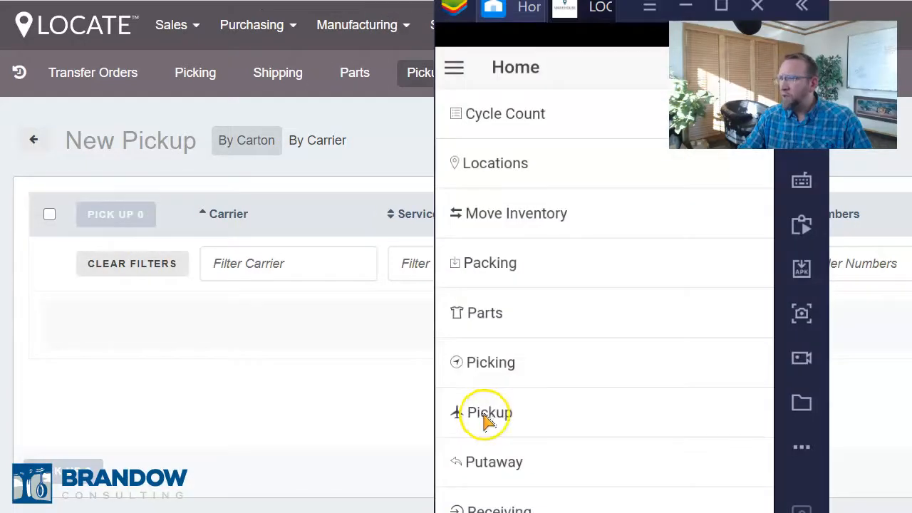
click(486, 417)
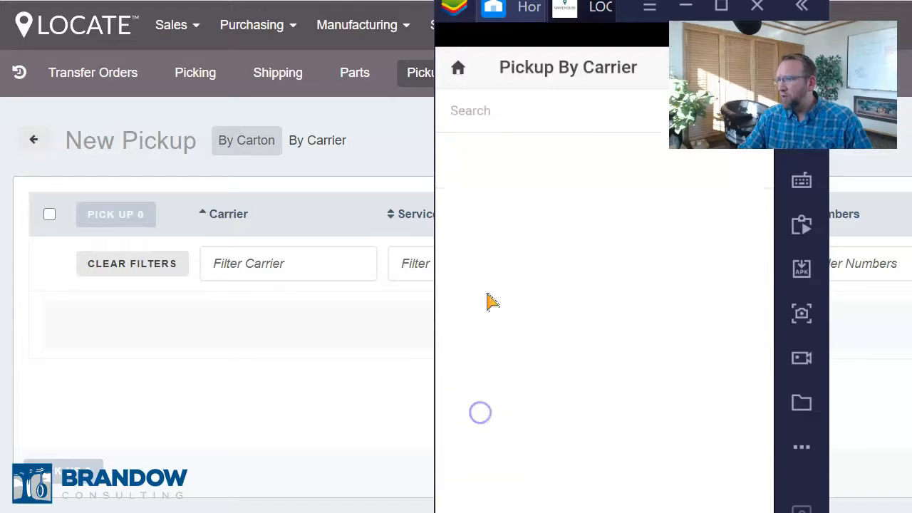
click(458, 68)
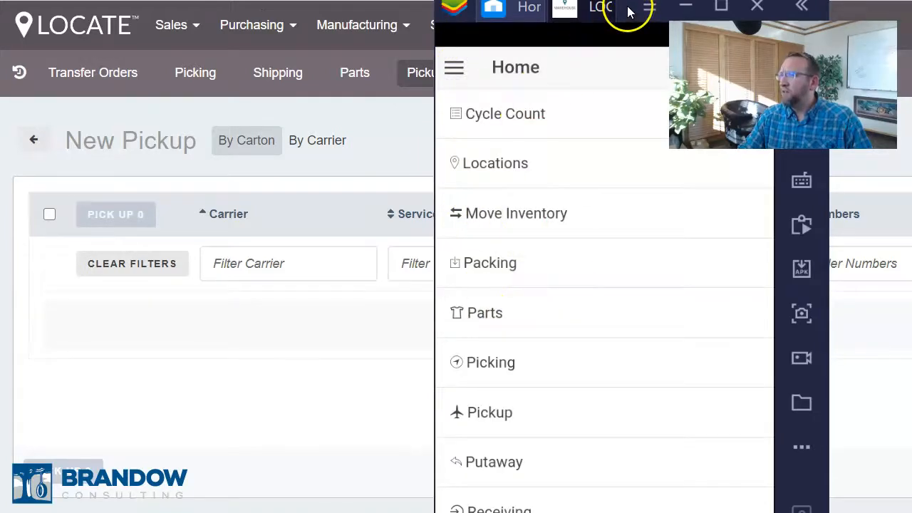
drag(627, 6, 549, 70)
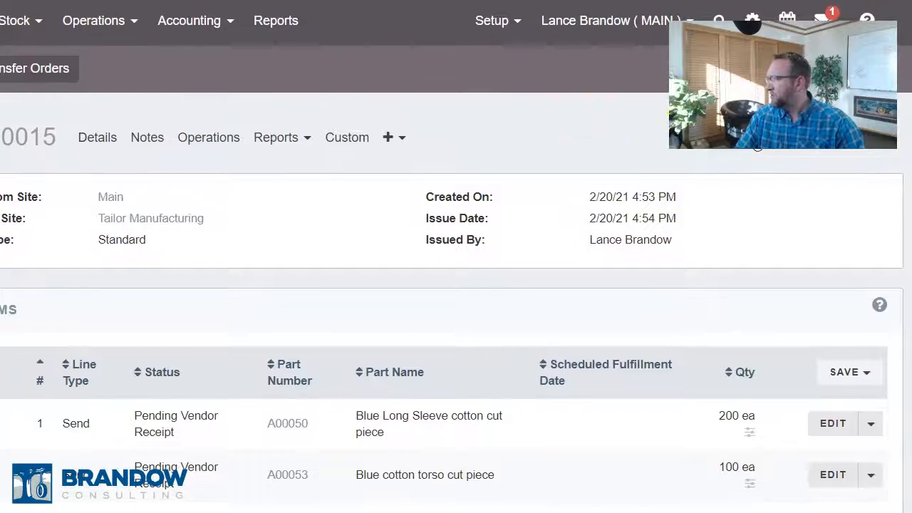
Receive vendor transfer order TO 000015 in full and check the inventory of A00050, Blue Long Sleeve cotton cut piece.
click(757, 146)
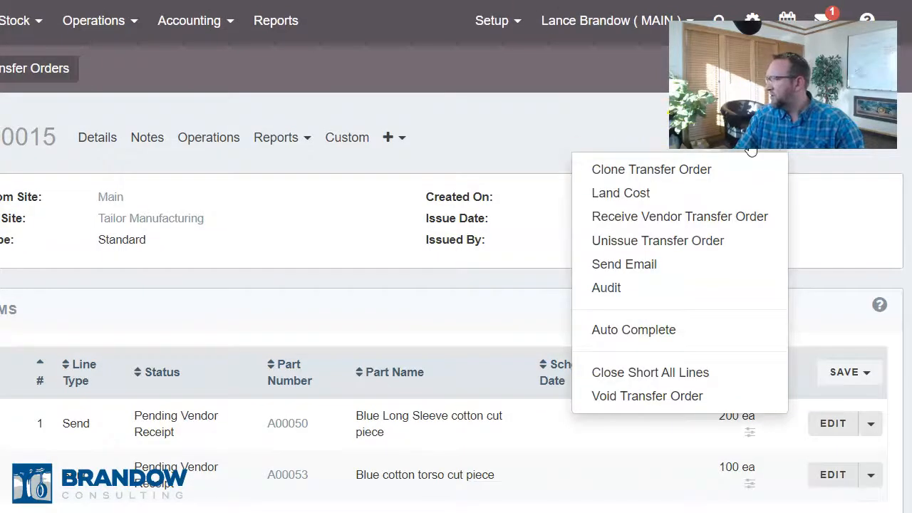
click(697, 223)
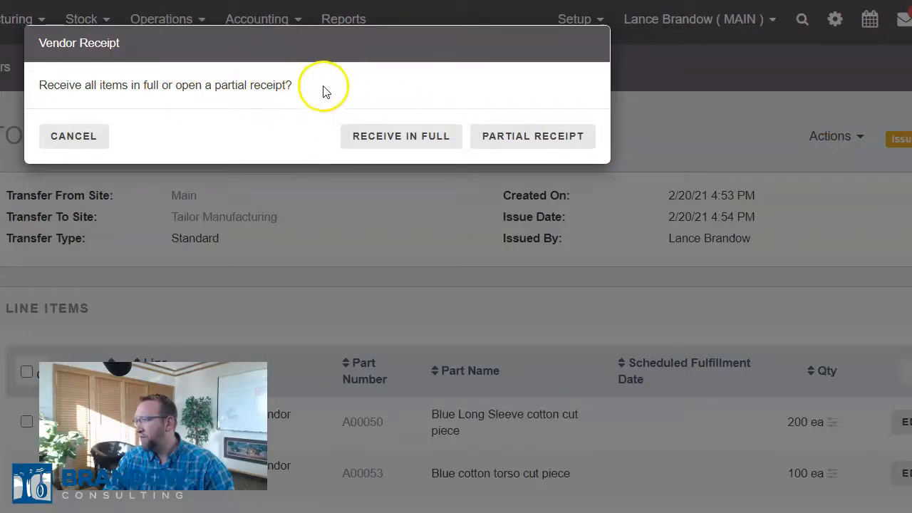
click(396, 141)
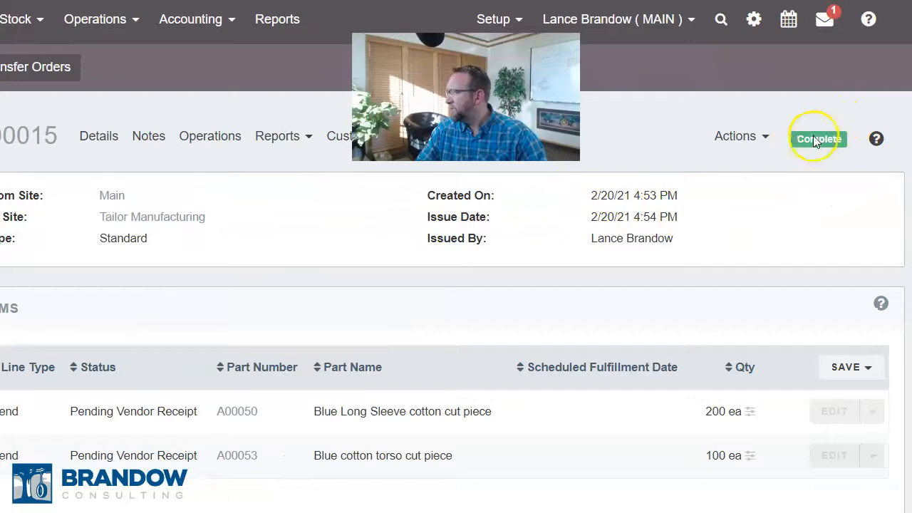
click(237, 414)
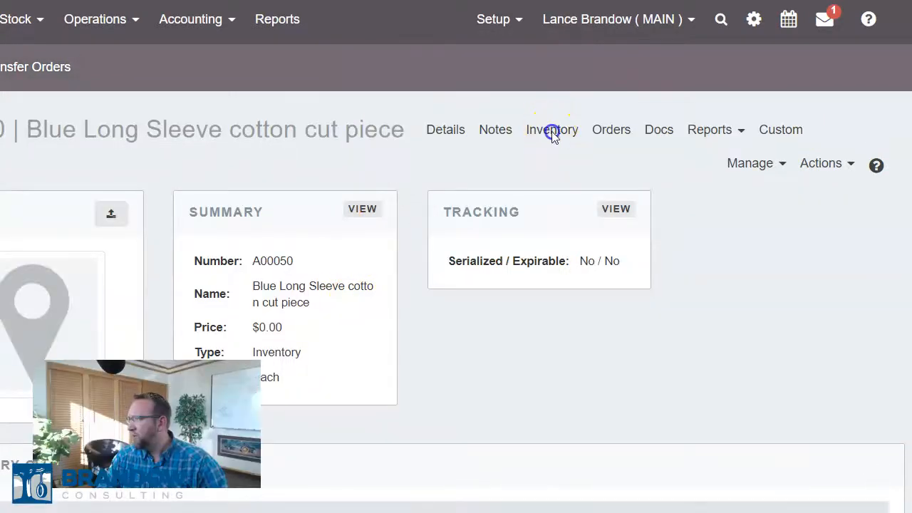
click(552, 132)
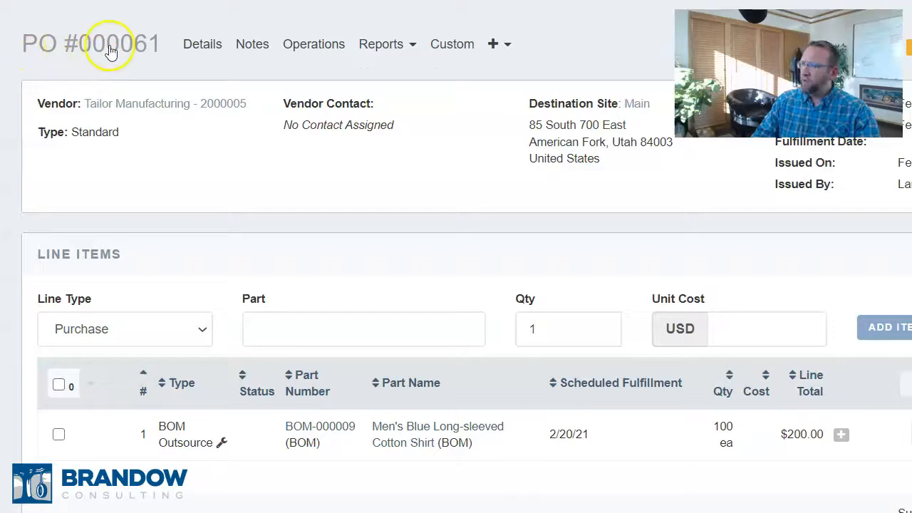
Open and examine the work order associated with the BOM Outsource line of PO 000061.
click(221, 445)
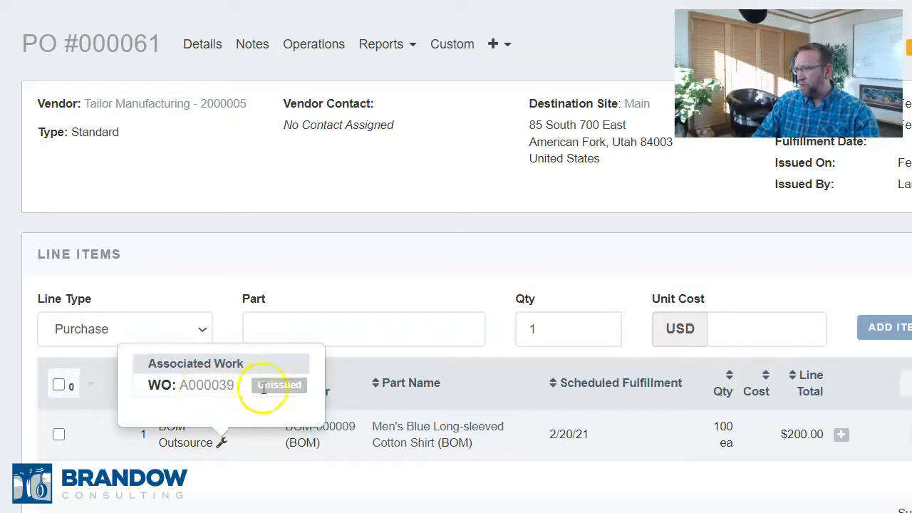
click(213, 385)
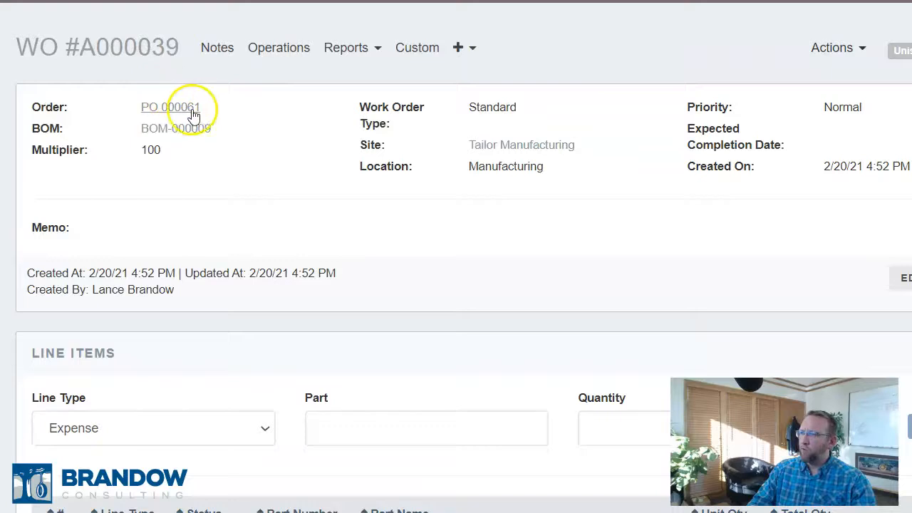
scroll(254, 138, down, 3)
scroll(251, 139, up, 3)
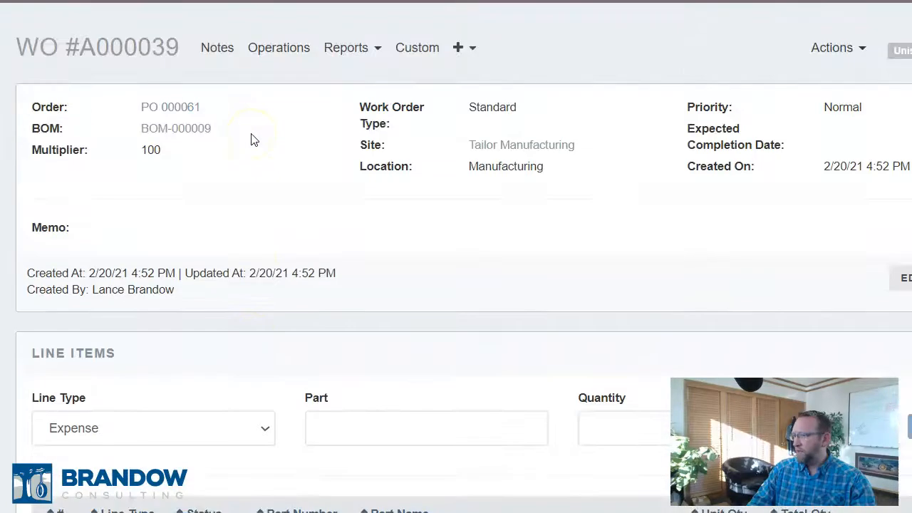
Confirm all outsource lines of PO 000061 using the current work order values, and check the line's associated work order.
click(172, 109)
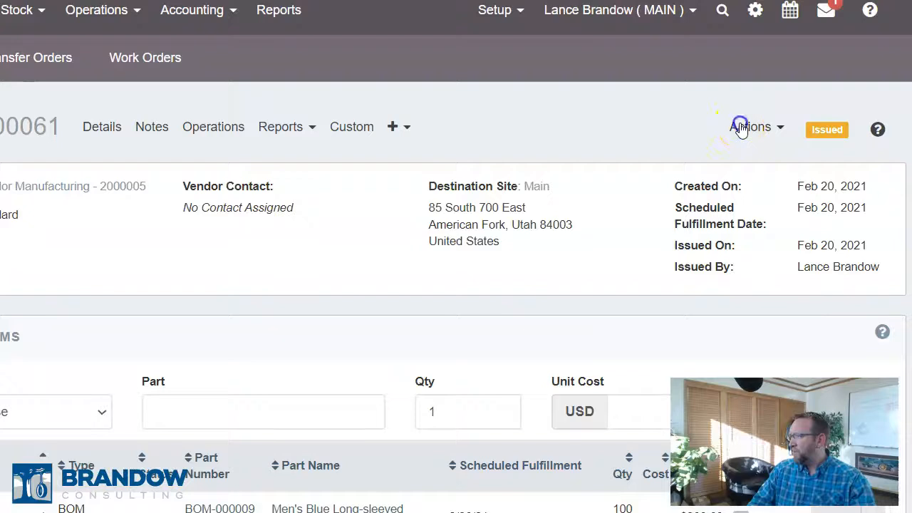
click(838, 47)
click(717, 207)
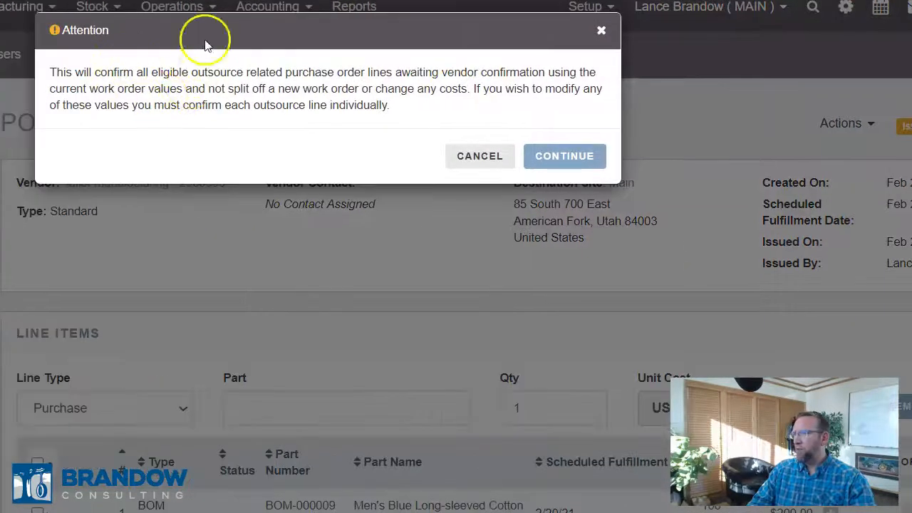
click(552, 163)
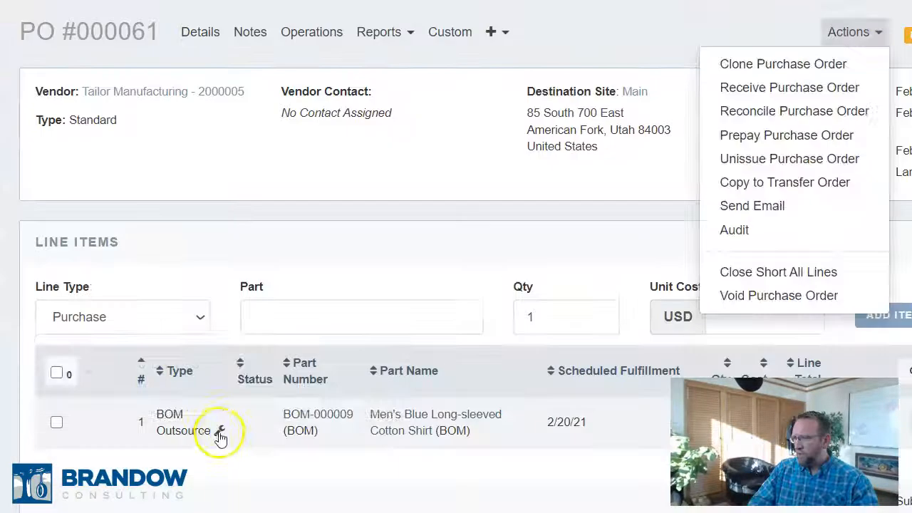
click(221, 435)
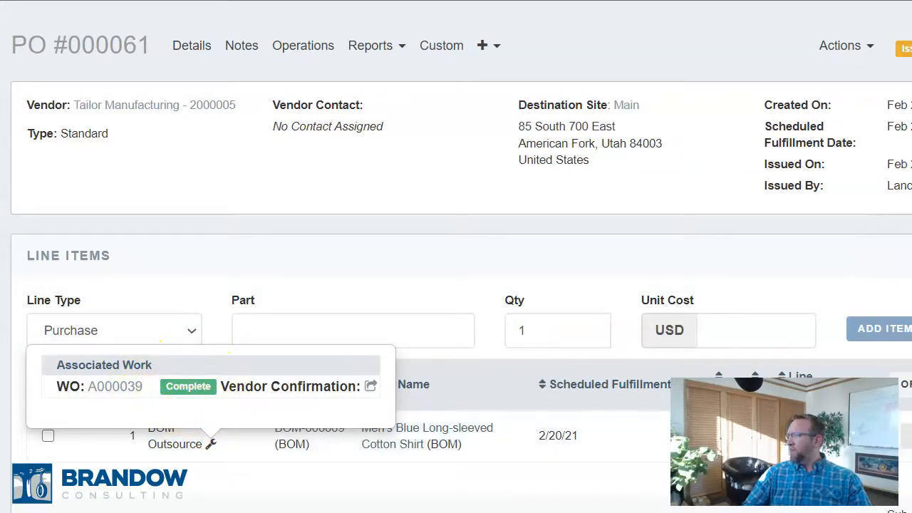
Create a receipt for the Tailor Manufacturing purchase order PO 000061 and open it.
click(841, 49)
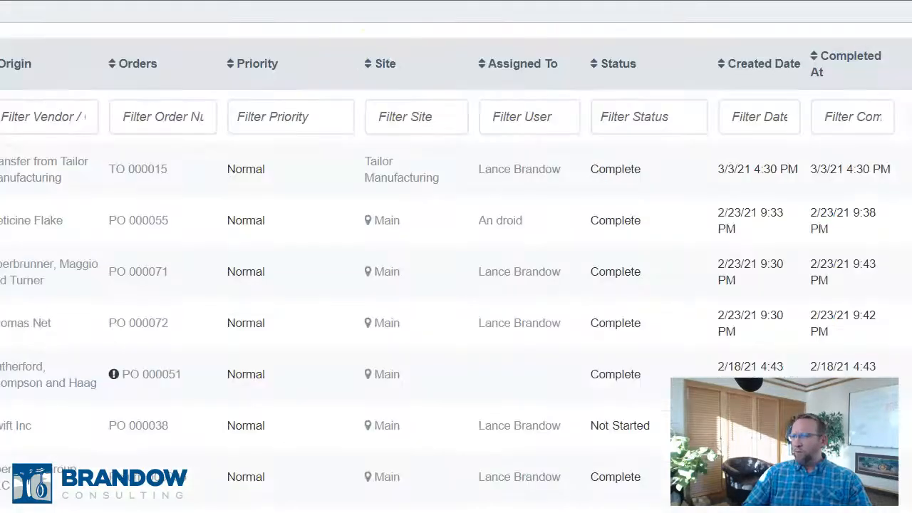
click(404, 266)
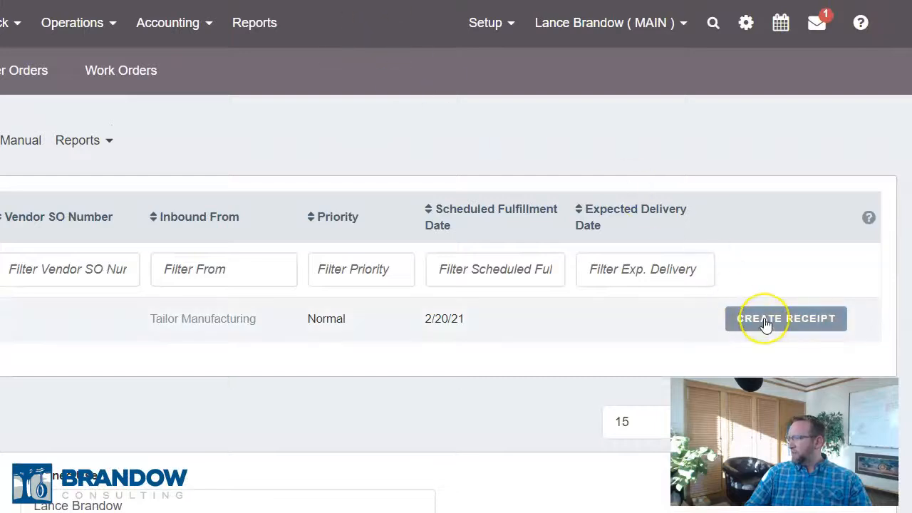
click(765, 324)
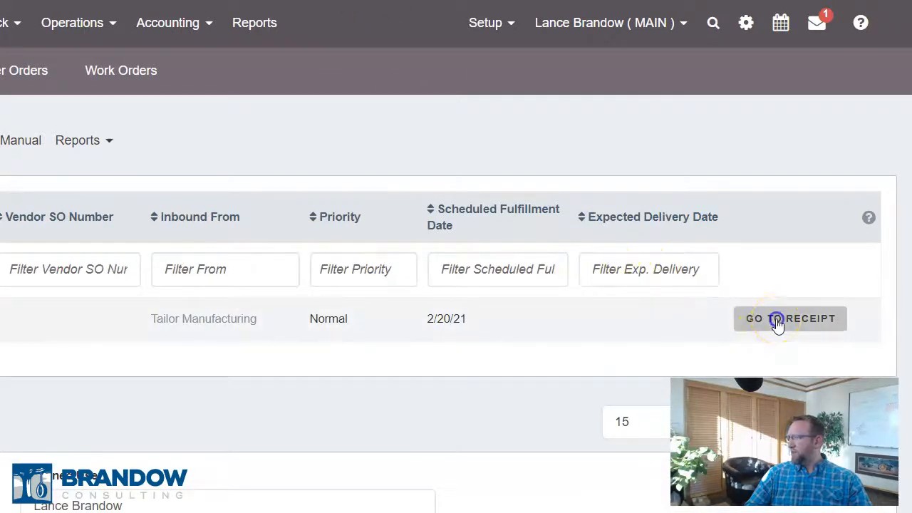
click(777, 321)
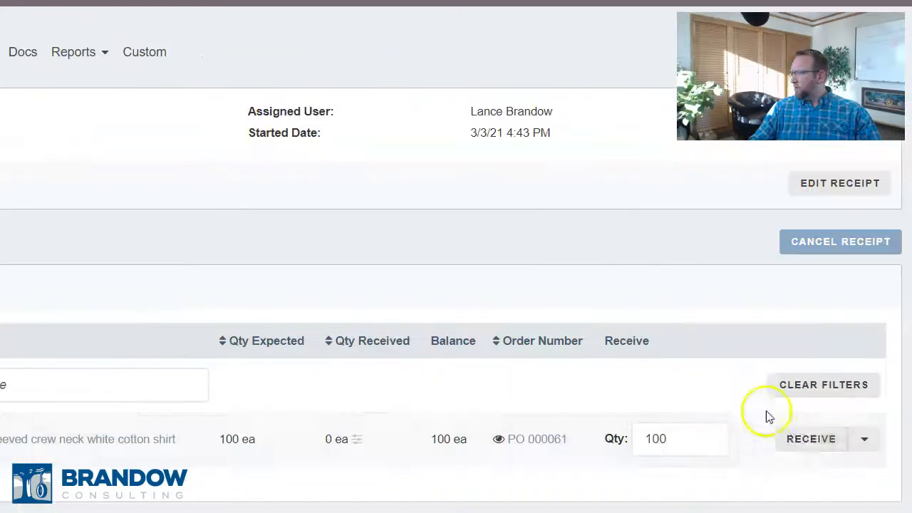
Receive 100 ea of the Men's Blue long-sleeved crew neck white cotton shirt on PO 000061 and finish the receipt.
click(798, 438)
click(800, 440)
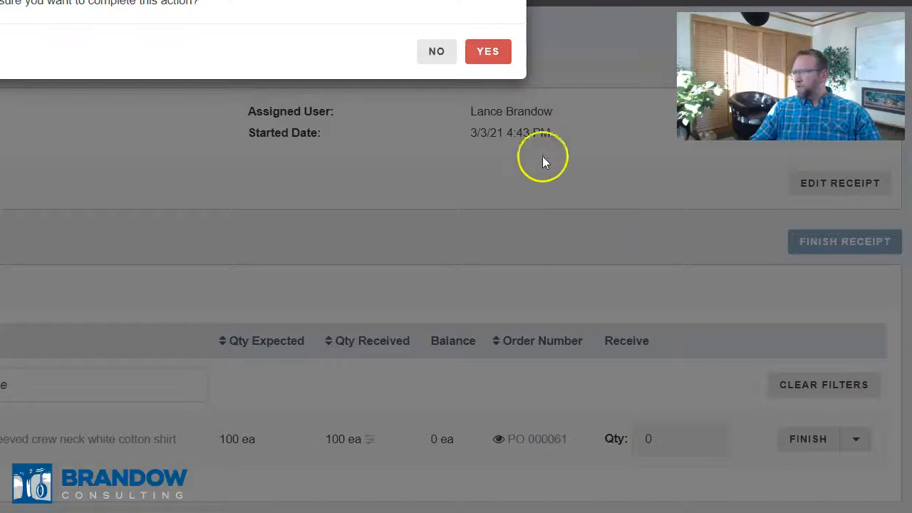
click(488, 52)
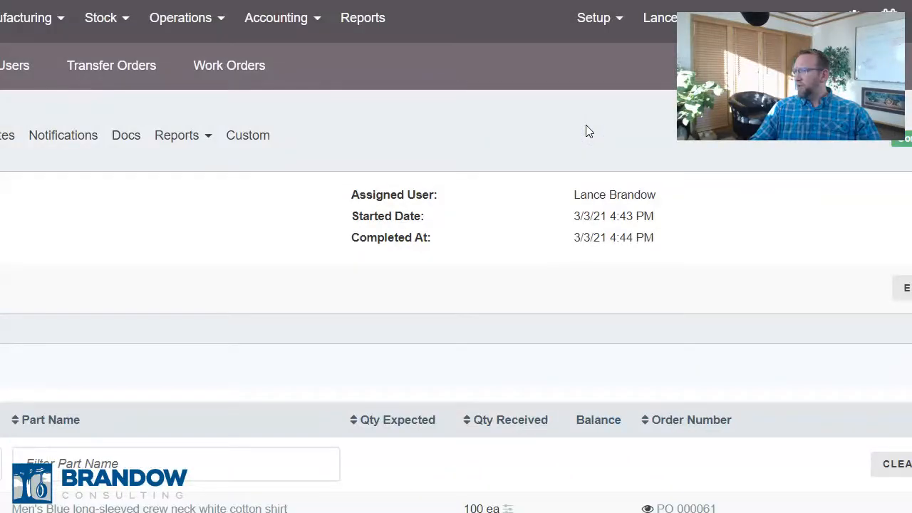